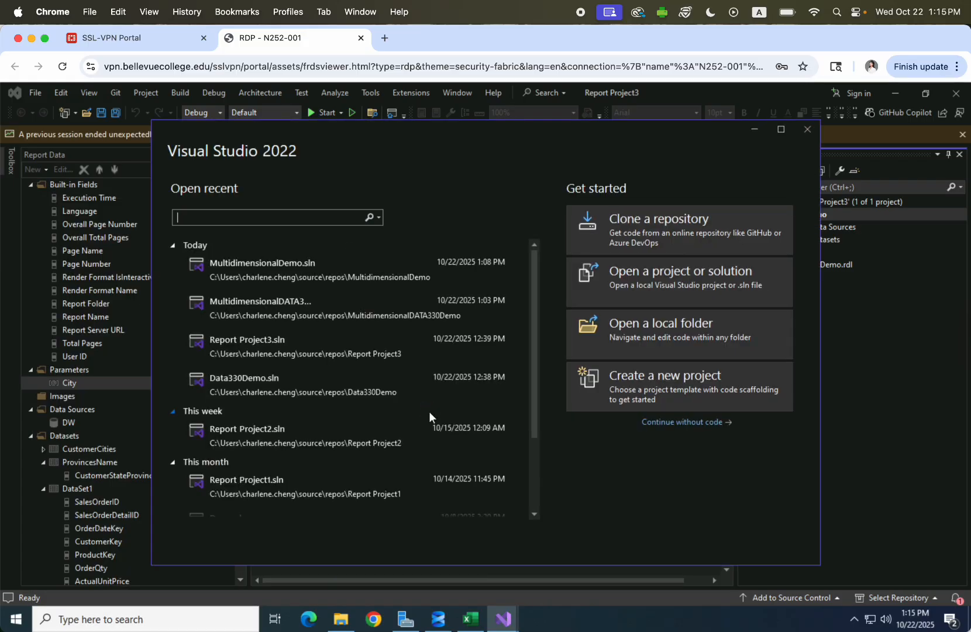
Search the new-project templates for 'Analysis' and pick Analysis Services Multidimensional Project.
{"action": "left_click", "coordinate": [635, 382]}
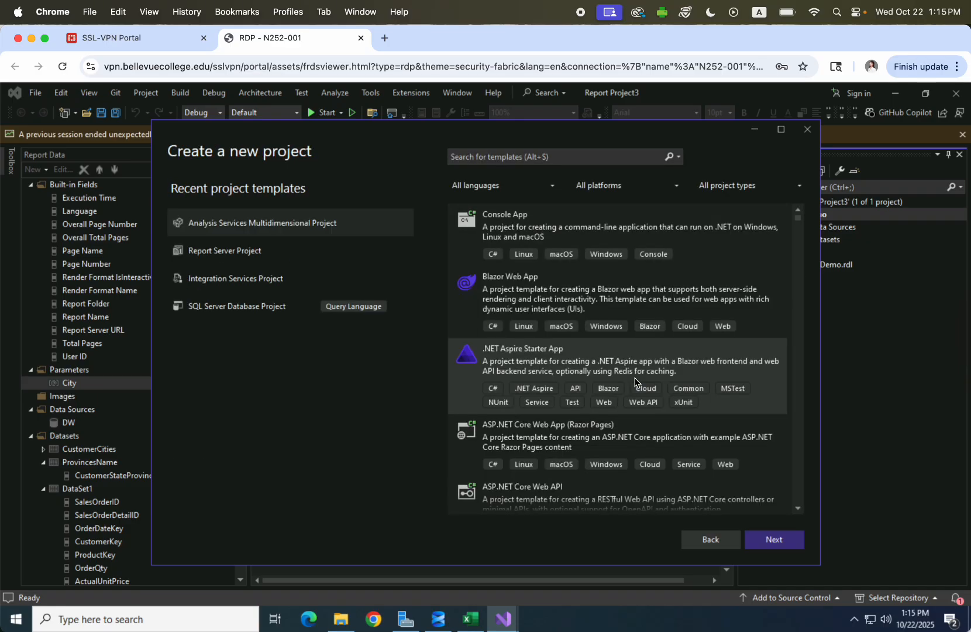
{"action": "left_click", "coordinate": [540, 158]}
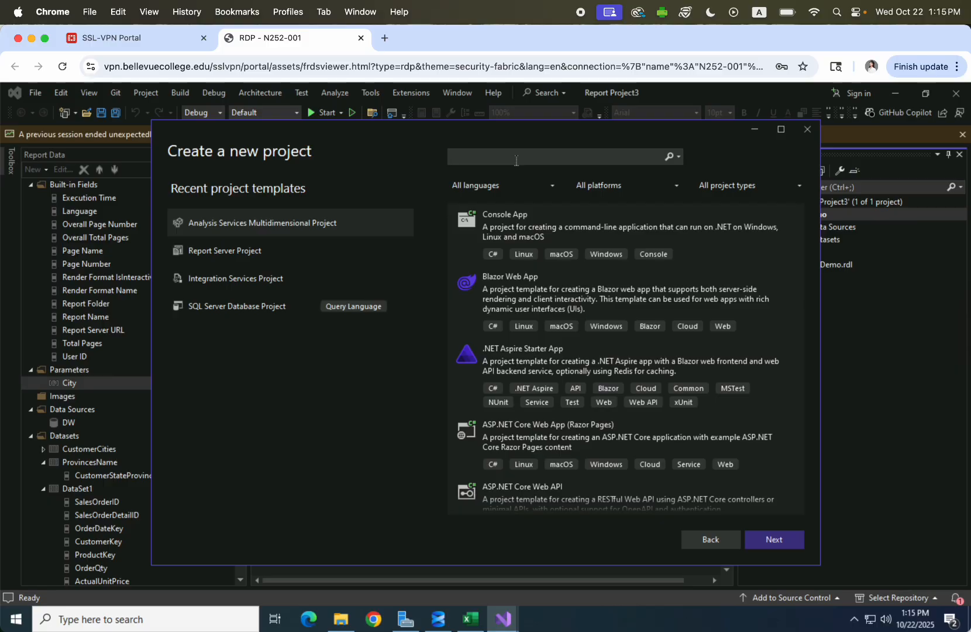
{"action": "type", "text": "Analysis"}
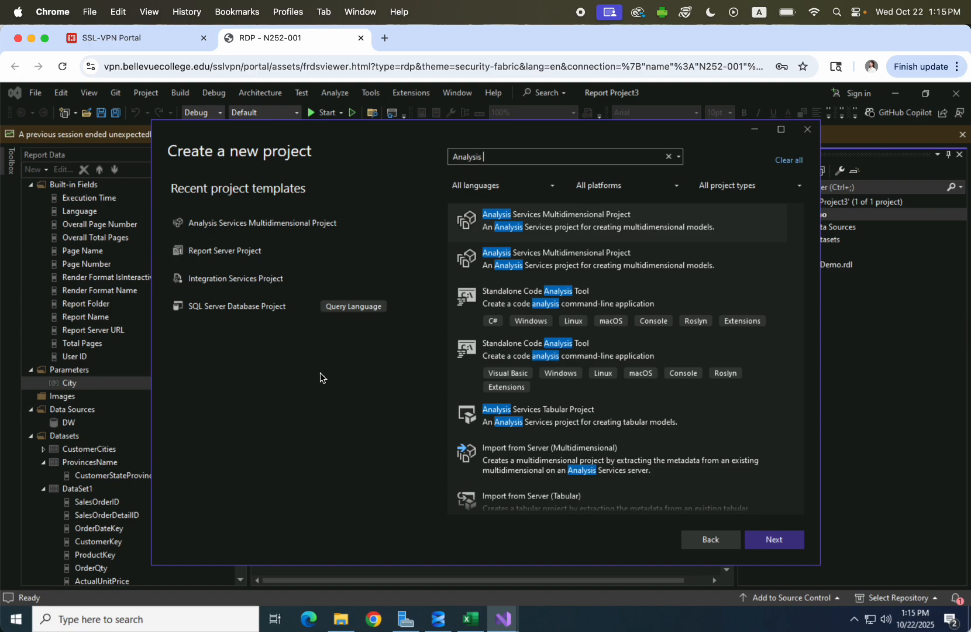
{"action": "left_click", "coordinate": [273, 226]}
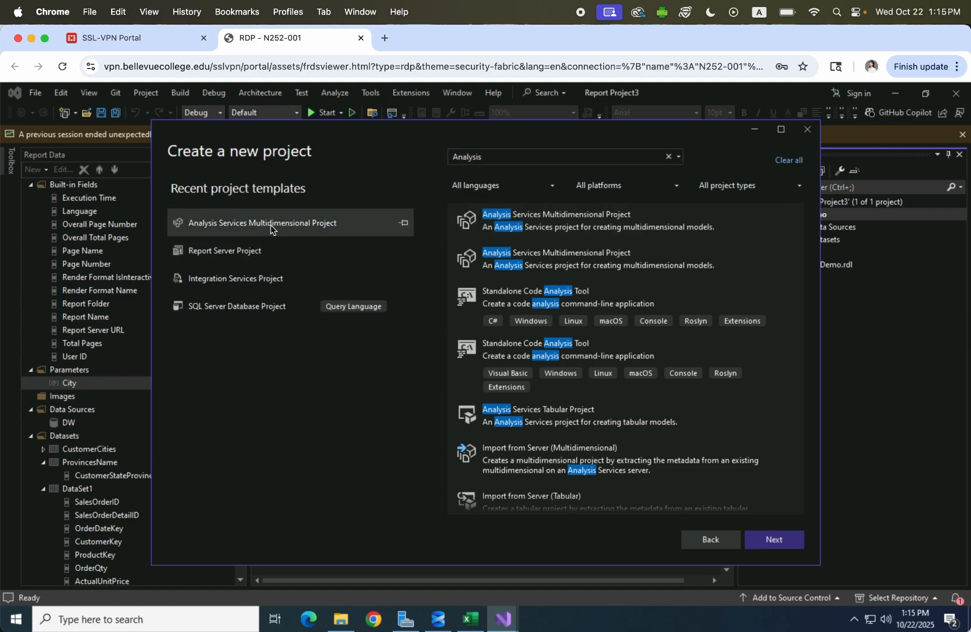
{"action": "left_click", "coordinate": [778, 540]}
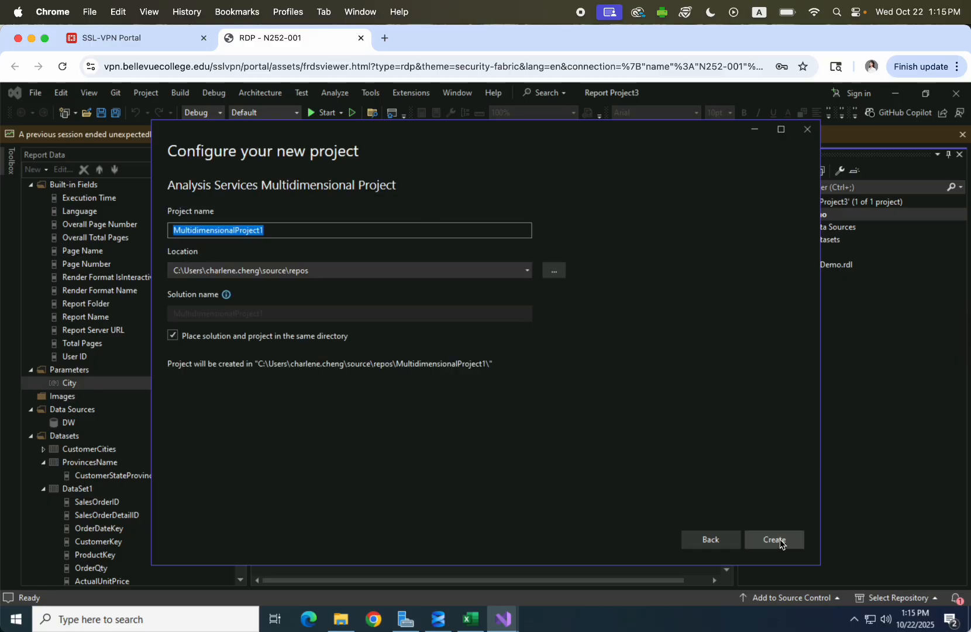
Name the project MultidimensionalDemo and create it, overwriting the existing solution and project.
{"action": "left_click", "coordinate": [282, 230]}
{"action": "key", "text": "BackSpace"}
{"action": "key", "text": "BackSpace"}
{"action": "key", "text": "BackSpace"}
{"action": "key", "text": "BackSpace"}
{"action": "key", "text": "BackSpace"}
{"action": "key", "text": "BackSpace"}
{"action": "key", "text": "BackSpace"}
{"action": "key", "text": "BackSpace"}
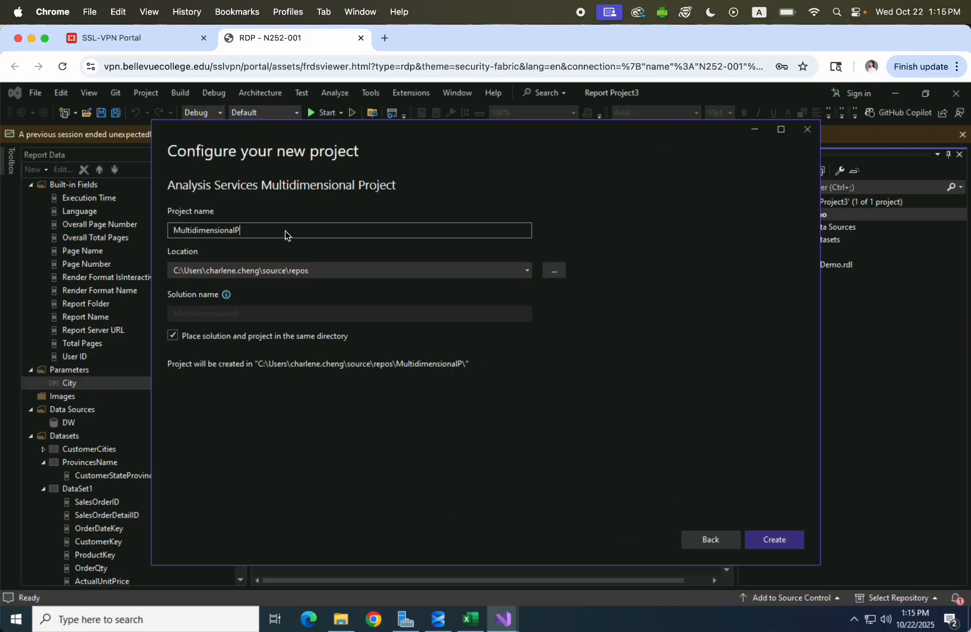
{"action": "type", "text": "Demo"}
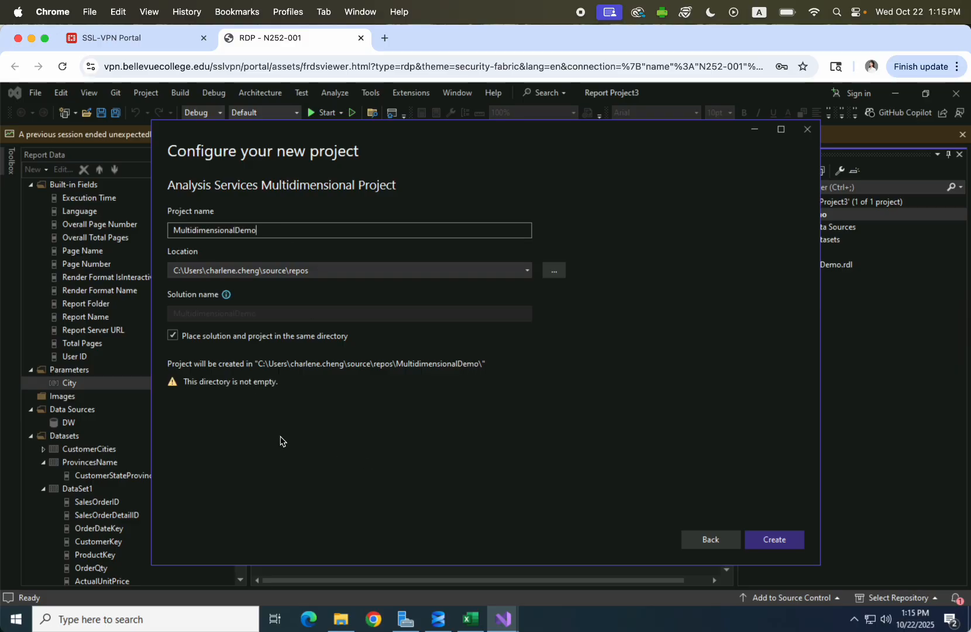
{"action": "left_click", "coordinate": [780, 540]}
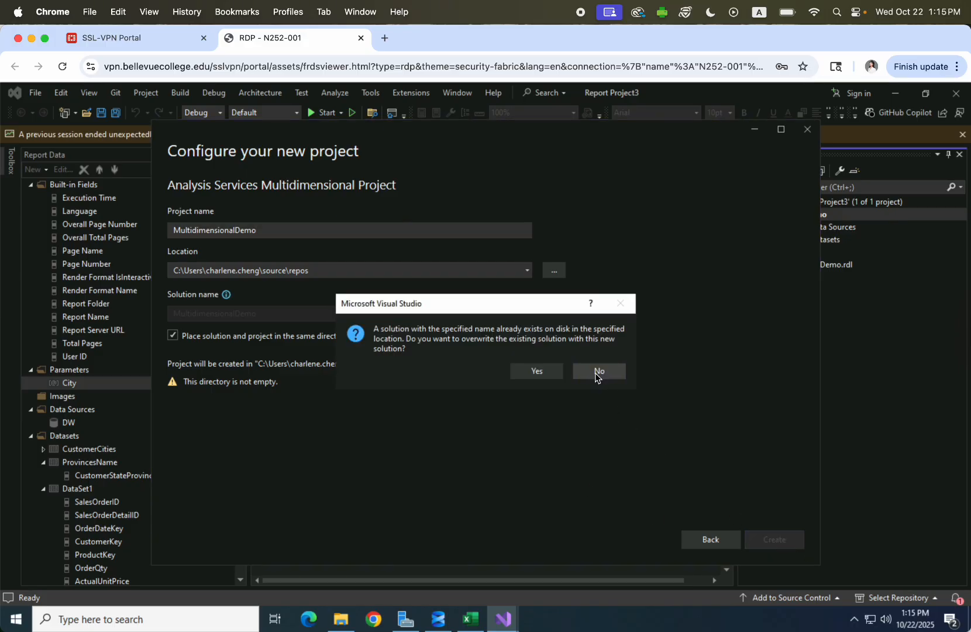
{"action": "left_click", "coordinate": [543, 373]}
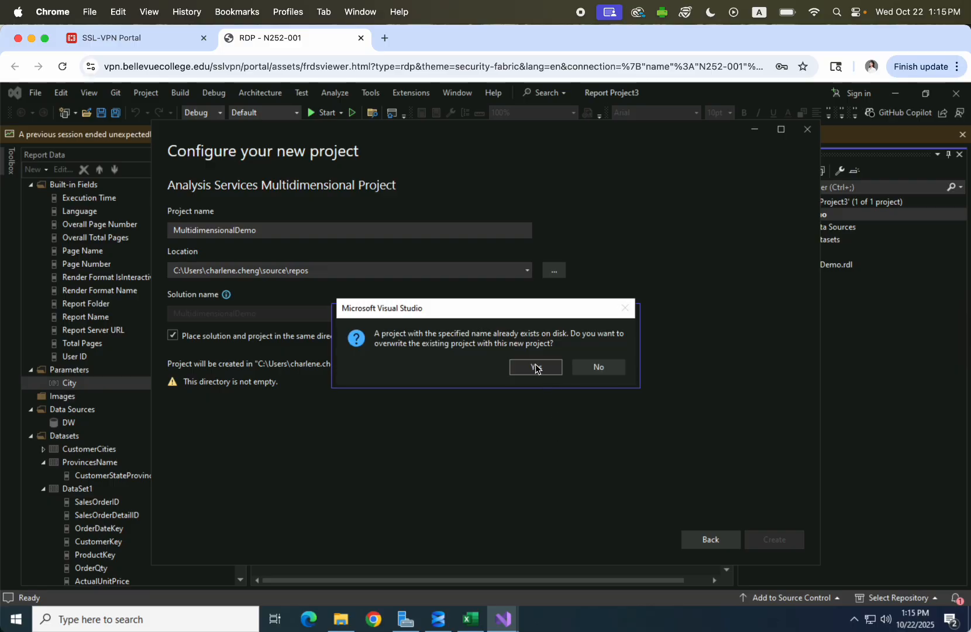
{"action": "left_click", "coordinate": [537, 369]}
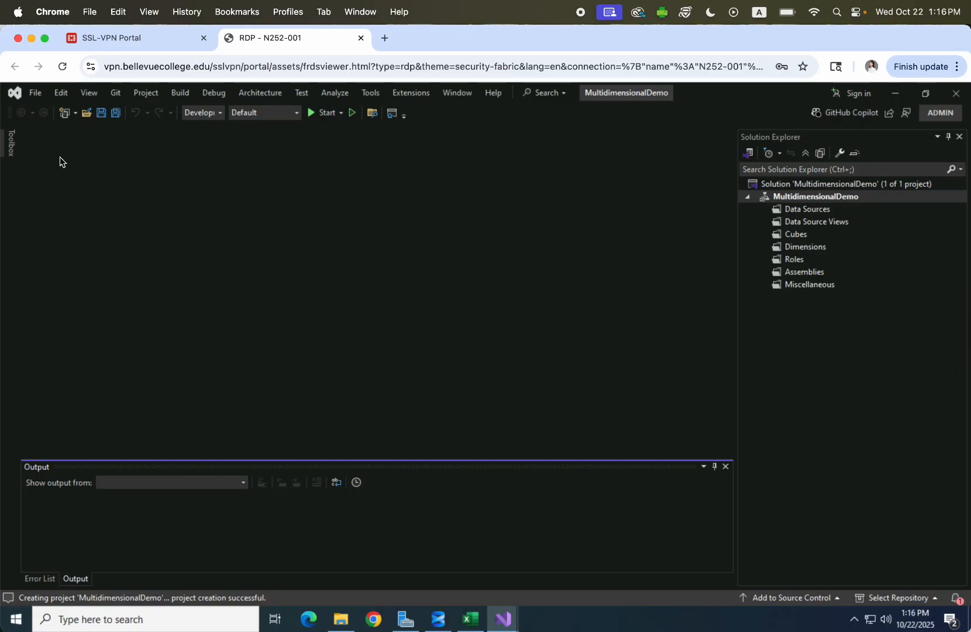
Launch the New Data Source wizard and begin a new connection under 'existing or new connection'.
{"action": "left_click", "coordinate": [11, 144]}
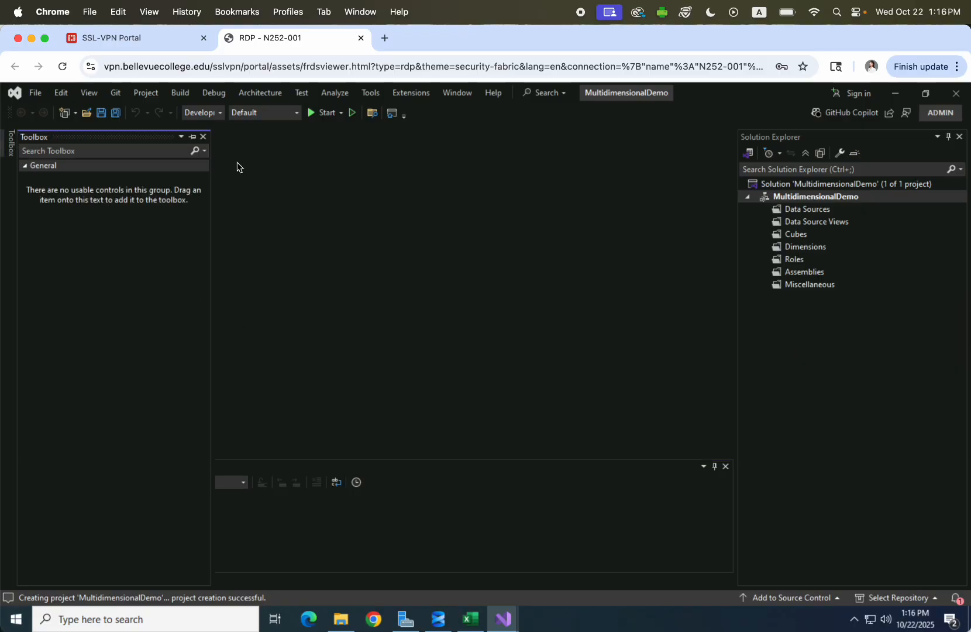
{"action": "left_click", "coordinate": [891, 302]}
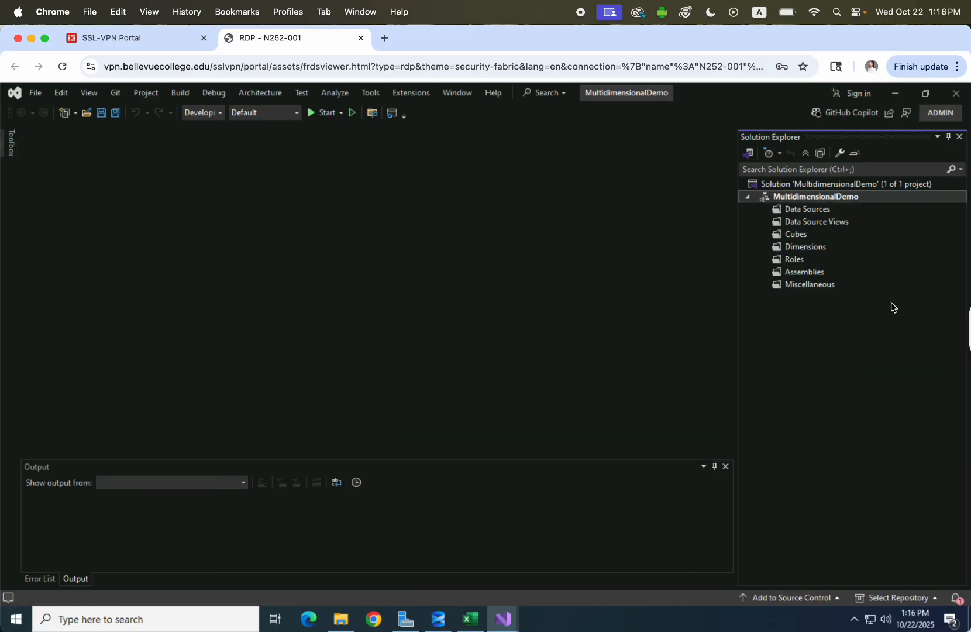
{"action": "left_click", "coordinate": [803, 212]}
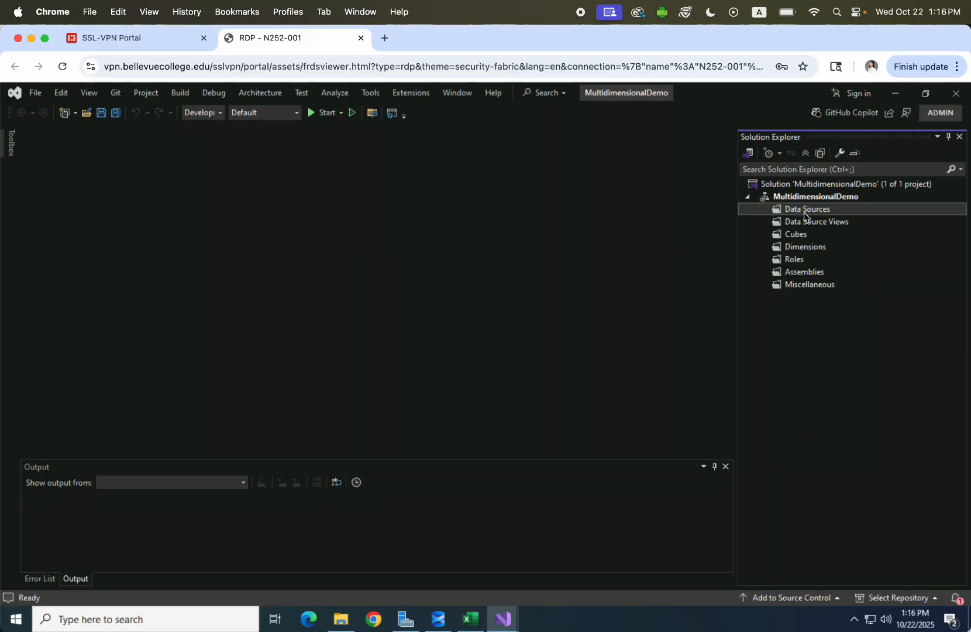
{"action": "right_click", "coordinate": [800, 213]}
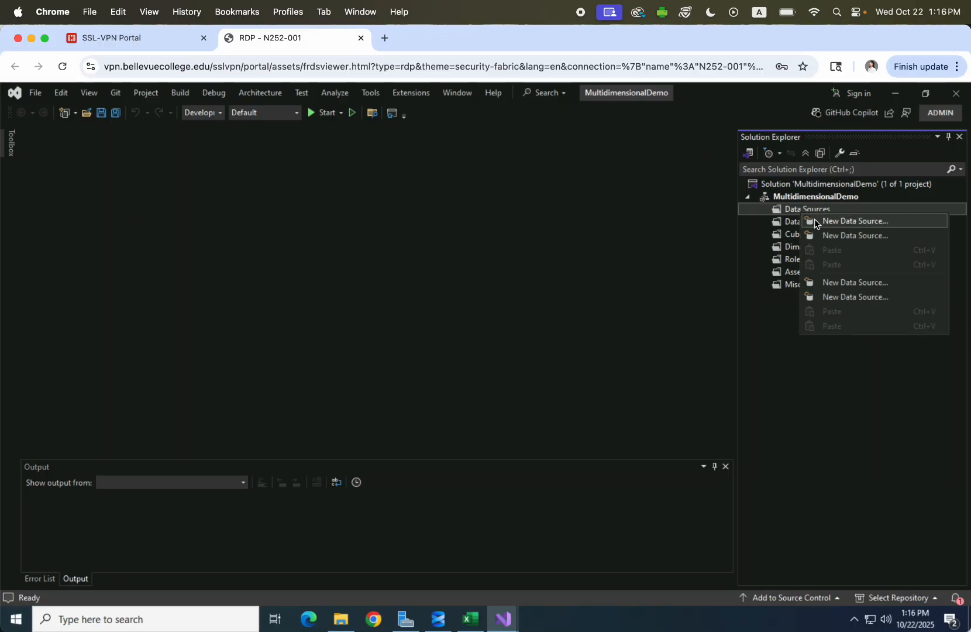
{"action": "left_click", "coordinate": [826, 227]}
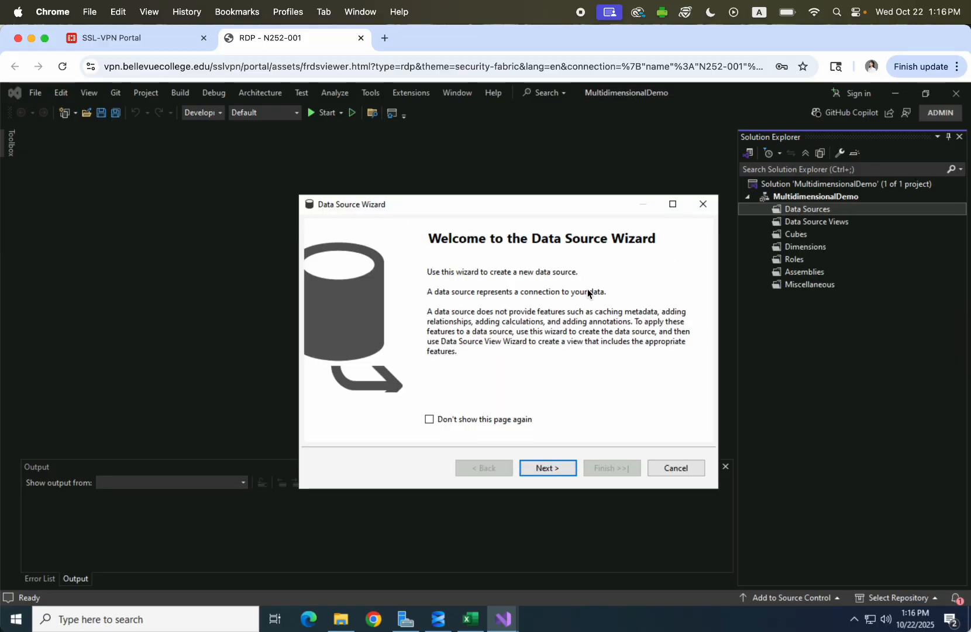
{"action": "left_click", "coordinate": [549, 467]}
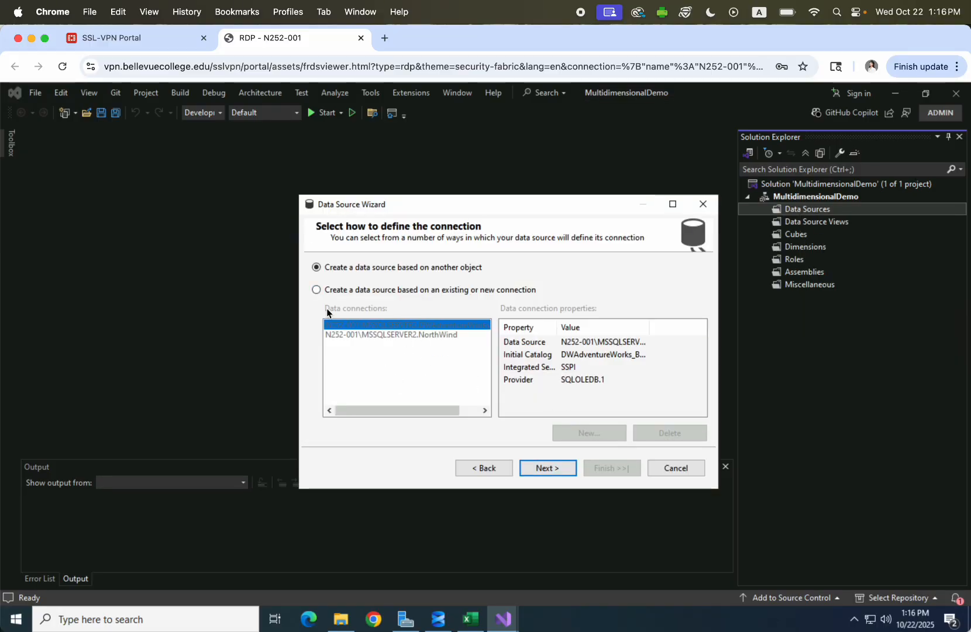
{"action": "left_click", "coordinate": [315, 289]}
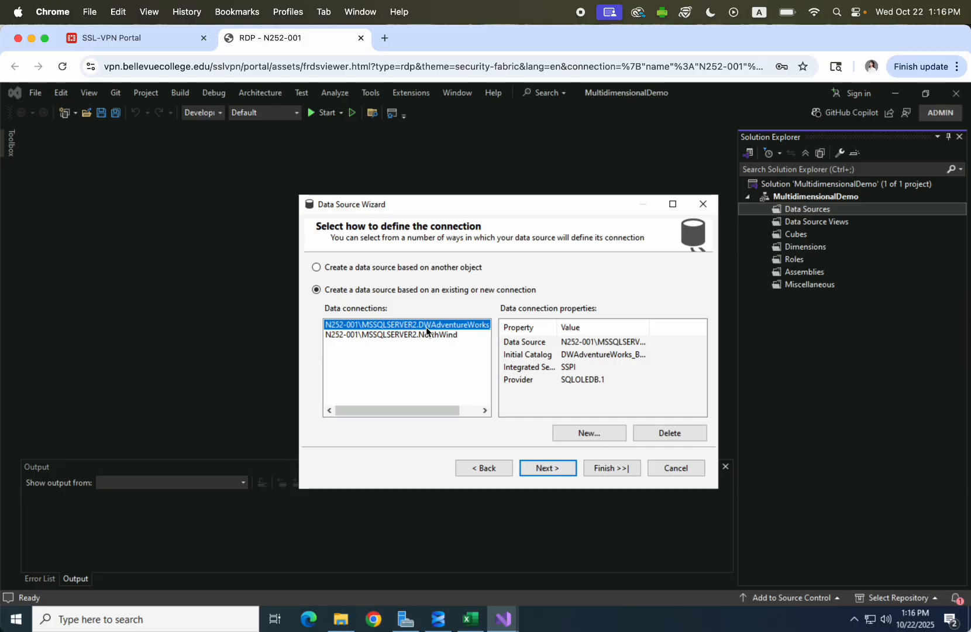
{"action": "left_click", "coordinate": [590, 436]}
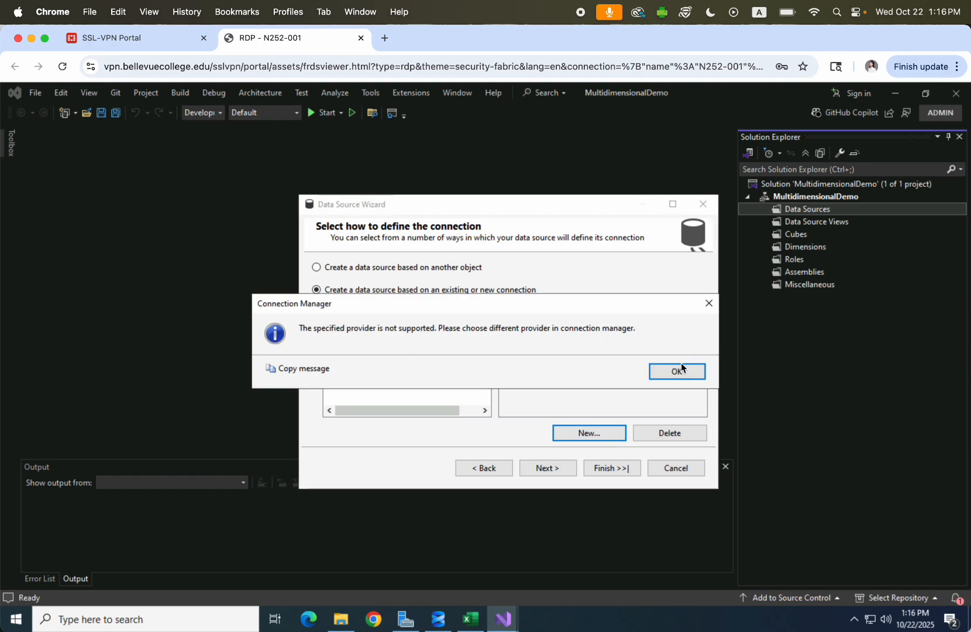
Connect to DWAdventureWorks_Basics on N252-001\MSSQLSERVER2 using Microsoft OLE DB Provider for SQL Server.
{"action": "left_click", "coordinate": [682, 370]}
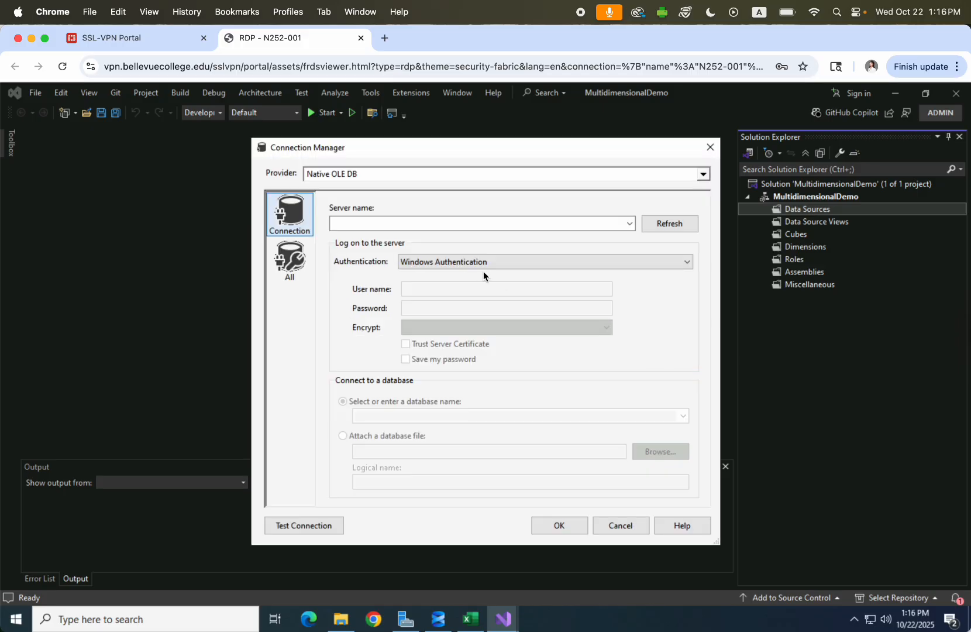
{"action": "left_click", "coordinate": [703, 175]}
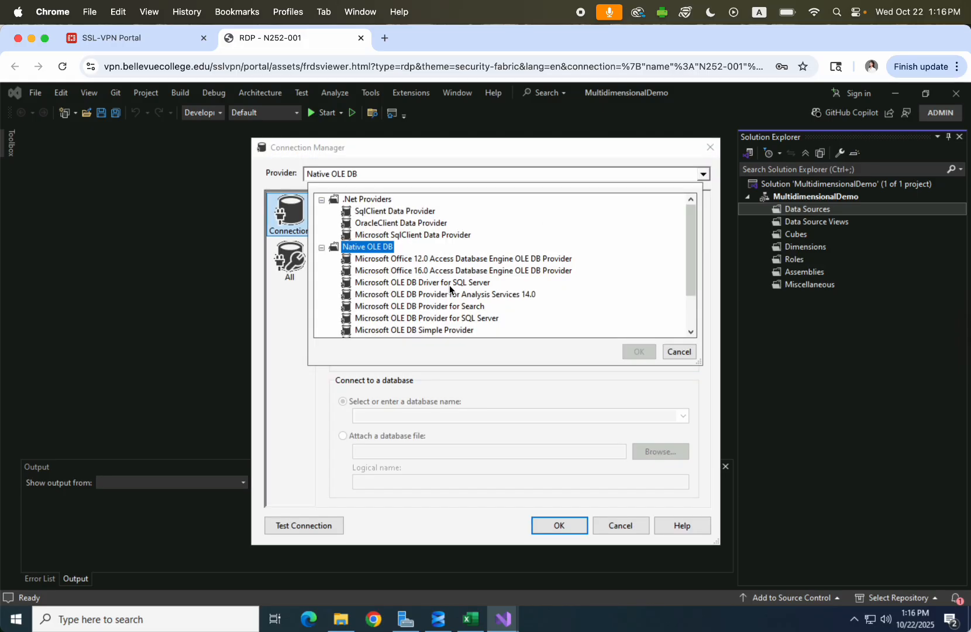
{"action": "left_click", "coordinate": [475, 318]}
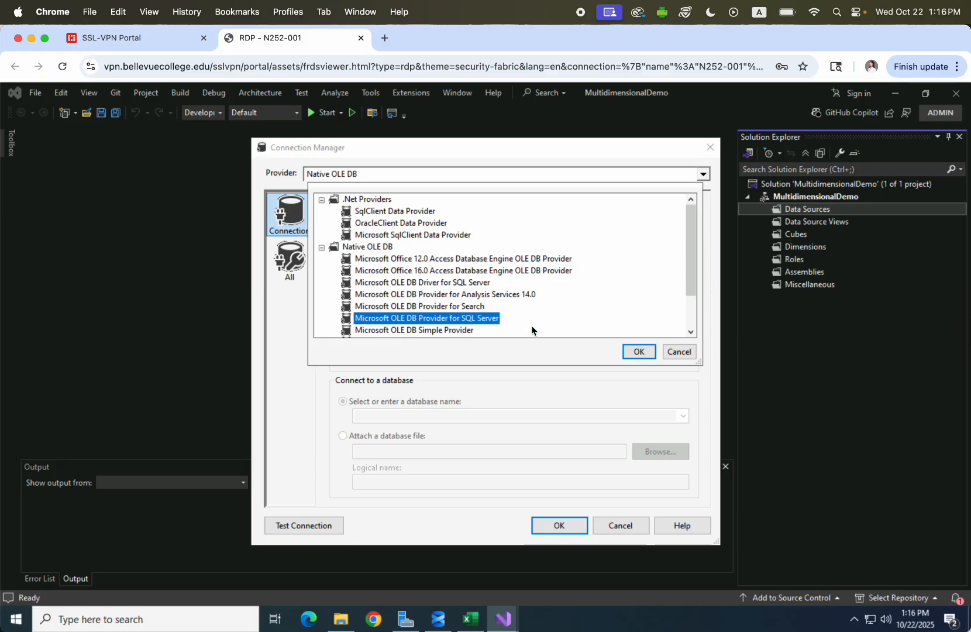
{"action": "left_click", "coordinate": [640, 352]}
{"action": "left_click", "coordinate": [630, 223]}
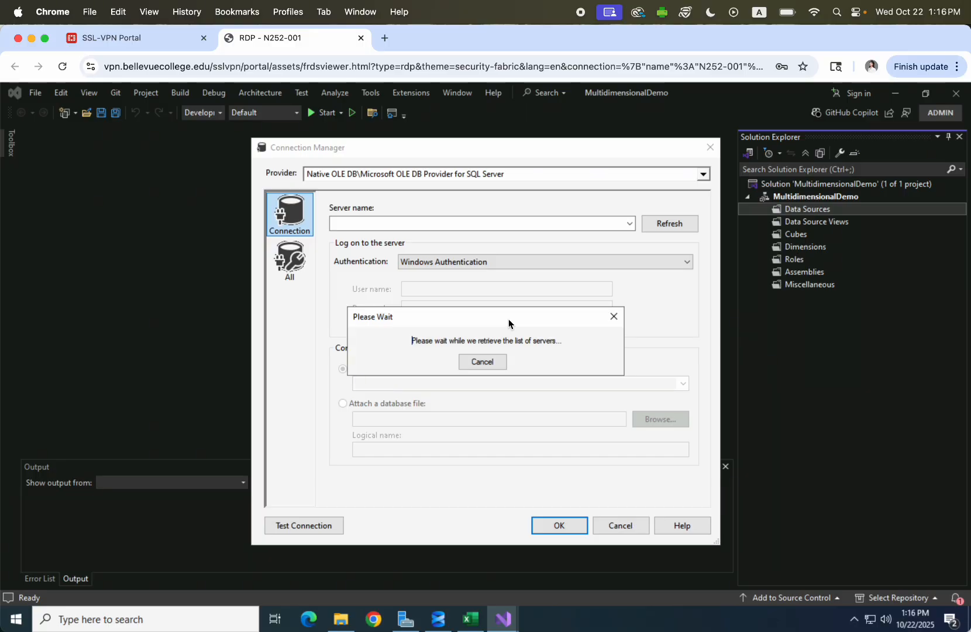
{"action": "left_click", "coordinate": [430, 250]}
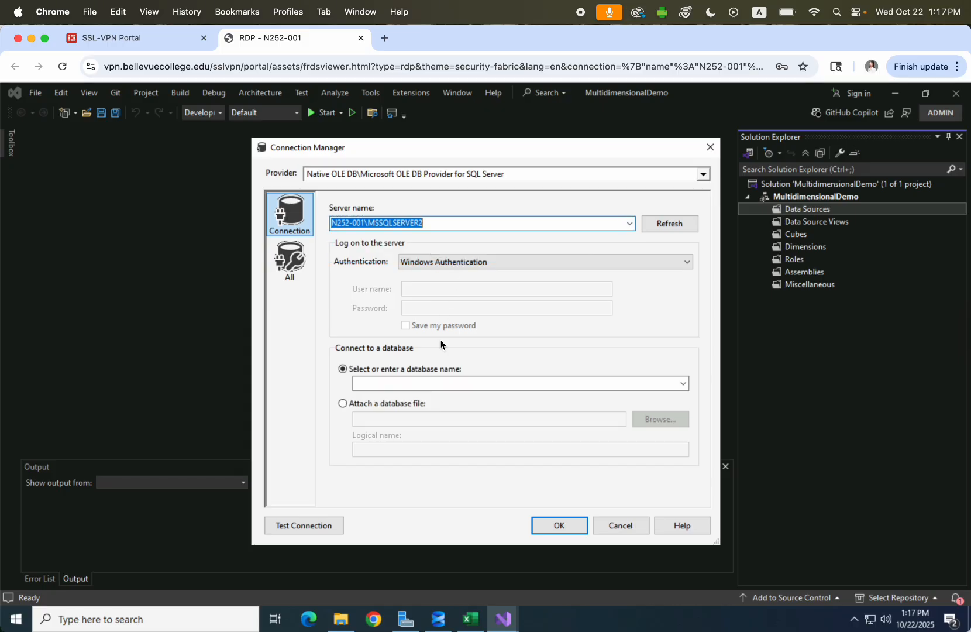
{"action": "left_click", "coordinate": [683, 383]}
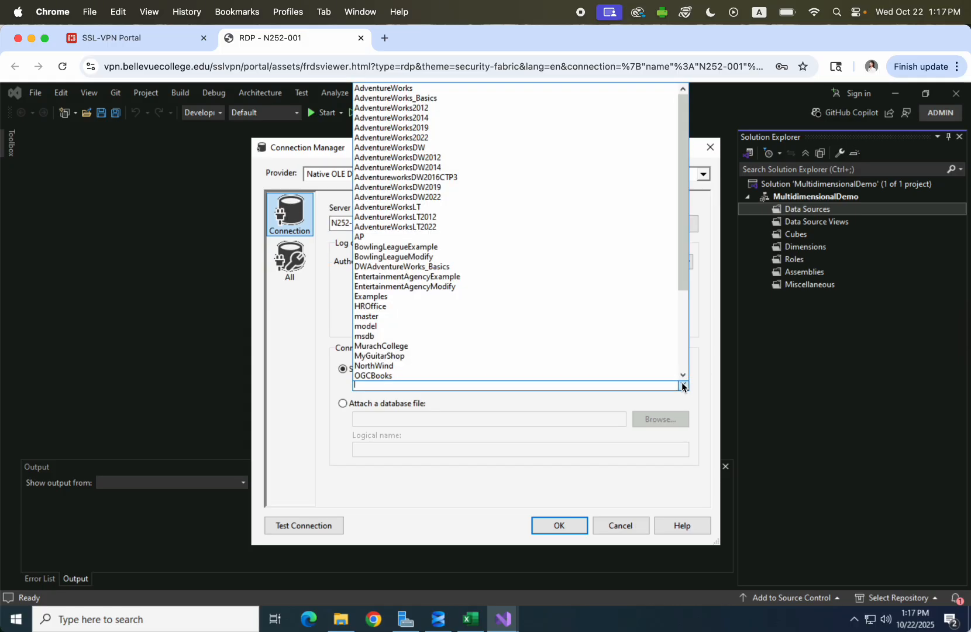
{"action": "left_click", "coordinate": [454, 266]}
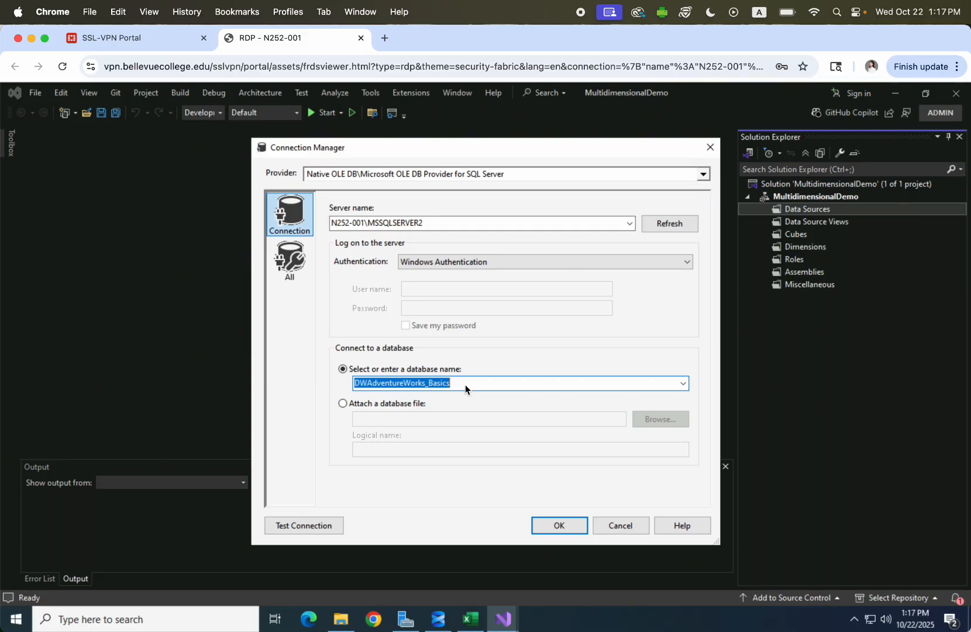
{"action": "left_click", "coordinate": [561, 525]}
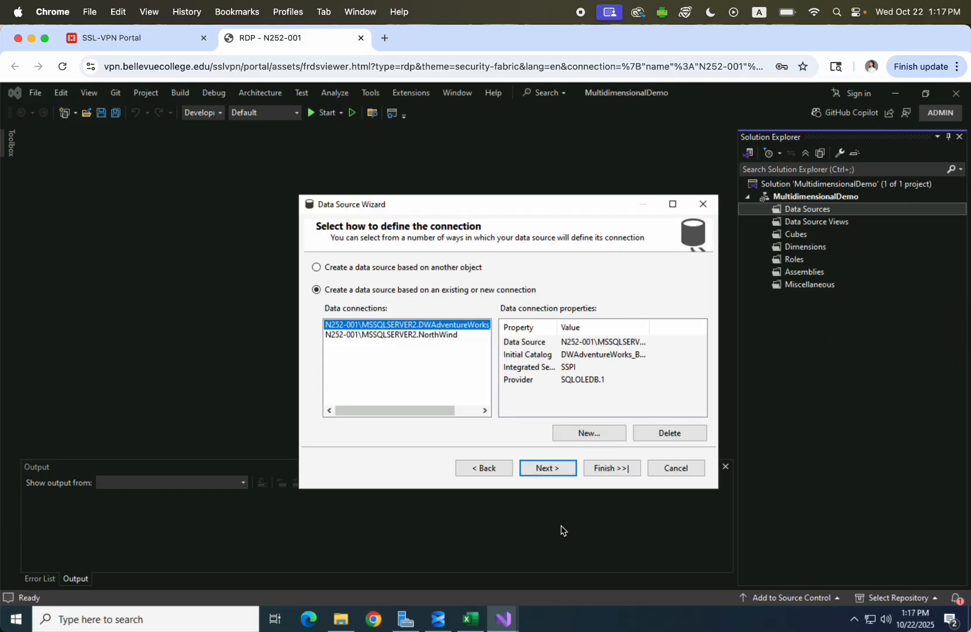
Set impersonation to the service account and finish DW Adventure Works Basics.ds, replacing the old file.
{"action": "left_click", "coordinate": [549, 468]}
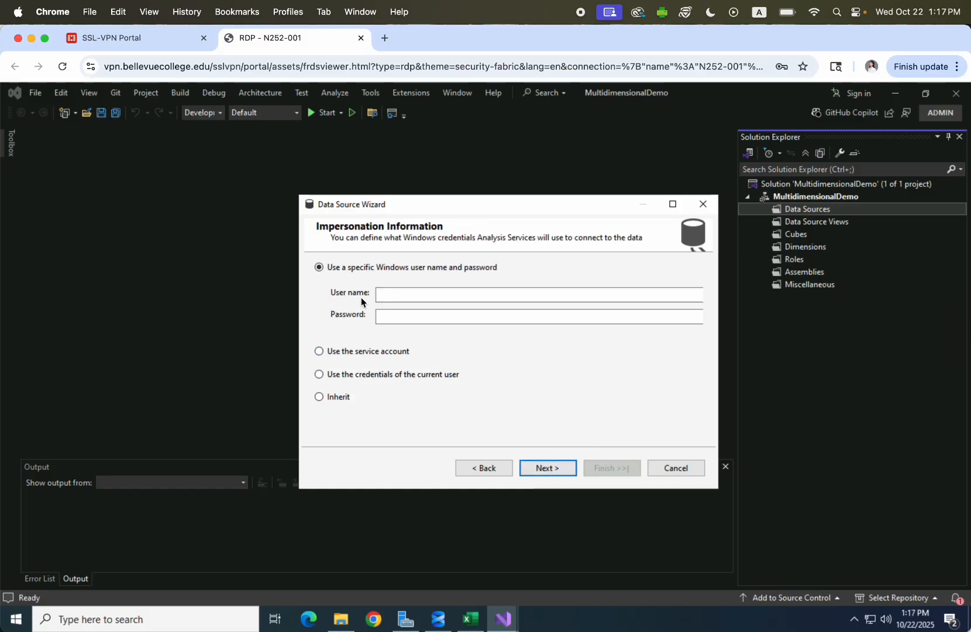
{"action": "left_click", "coordinate": [320, 353]}
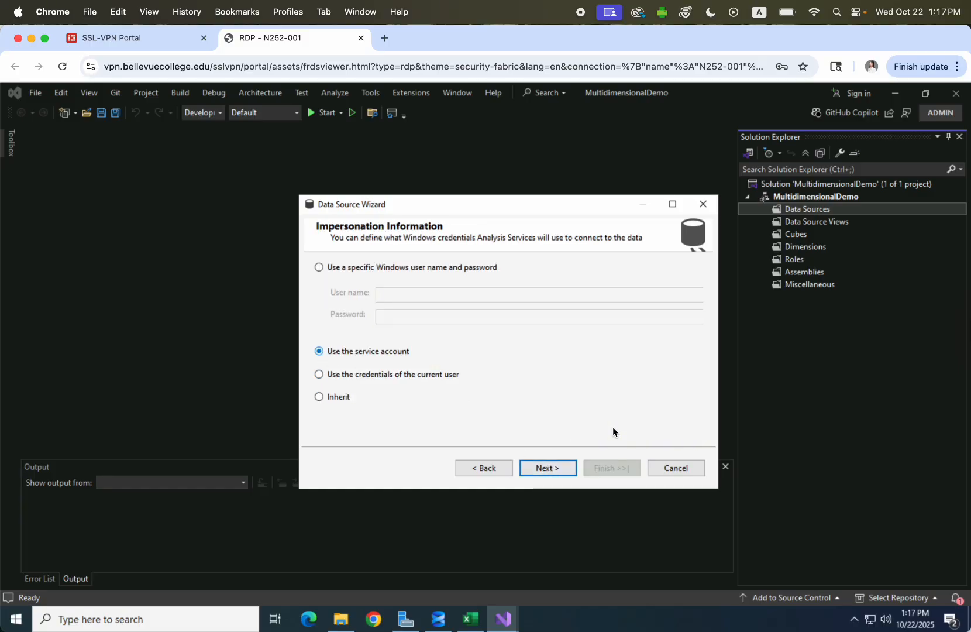
{"action": "left_click", "coordinate": [556, 469]}
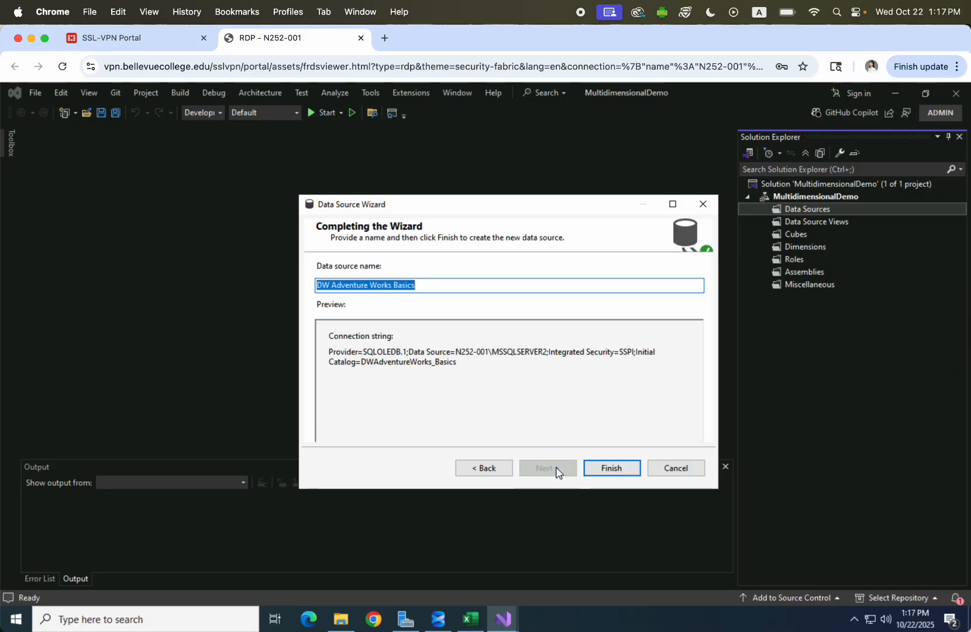
{"action": "left_click", "coordinate": [609, 469]}
{"action": "left_click", "coordinate": [636, 372]}
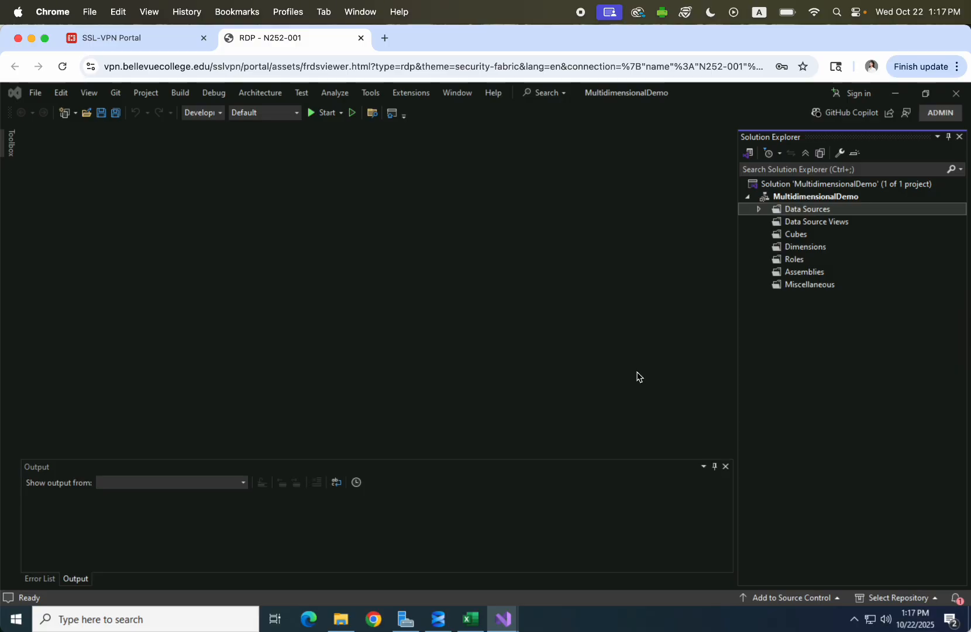
{"action": "left_click", "coordinate": [853, 222]}
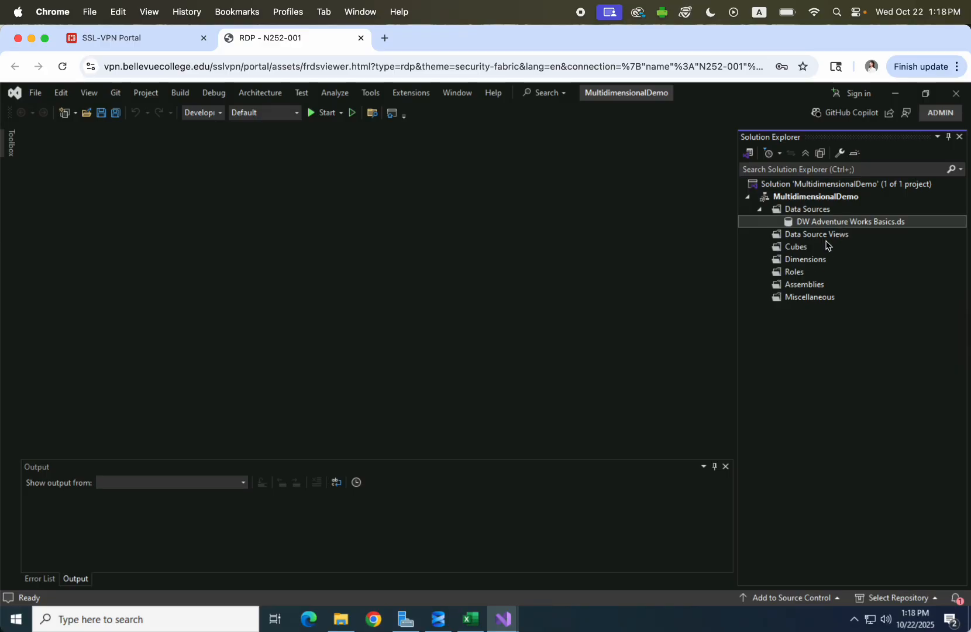
{"action": "left_click", "coordinate": [815, 212]}
Start a new data source view based on the DW Adventure Works Basics data source.
{"action": "left_click", "coordinate": [823, 239]}
{"action": "right_click", "coordinate": [824, 241]}
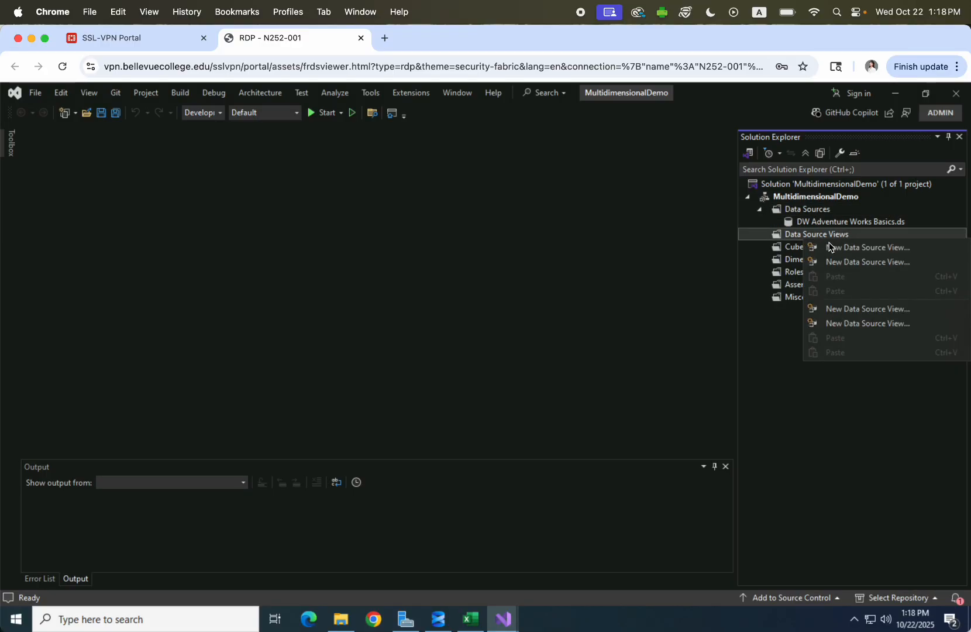
{"action": "left_click", "coordinate": [833, 247]}
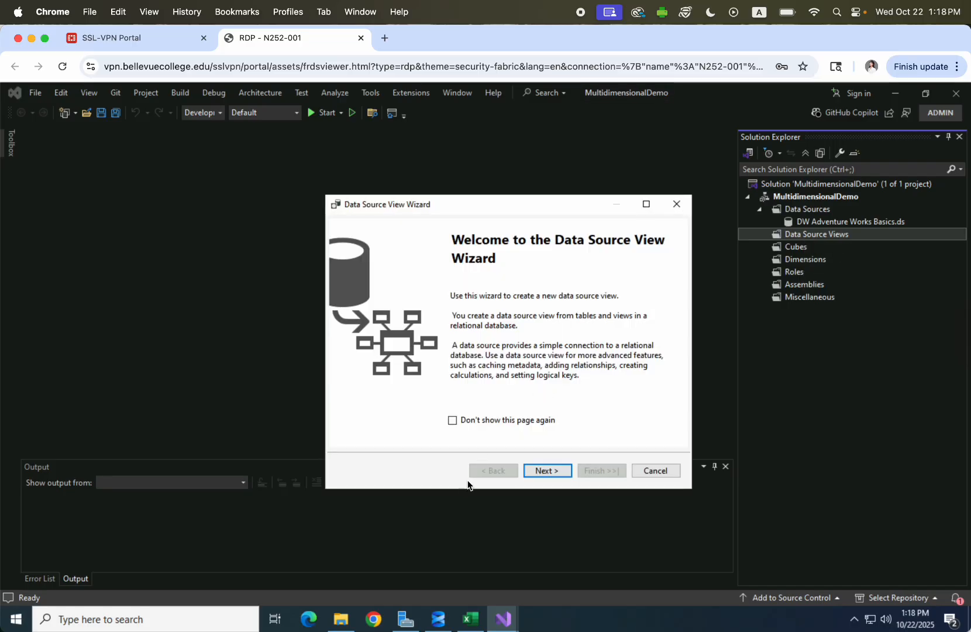
{"action": "left_click", "coordinate": [537, 471]}
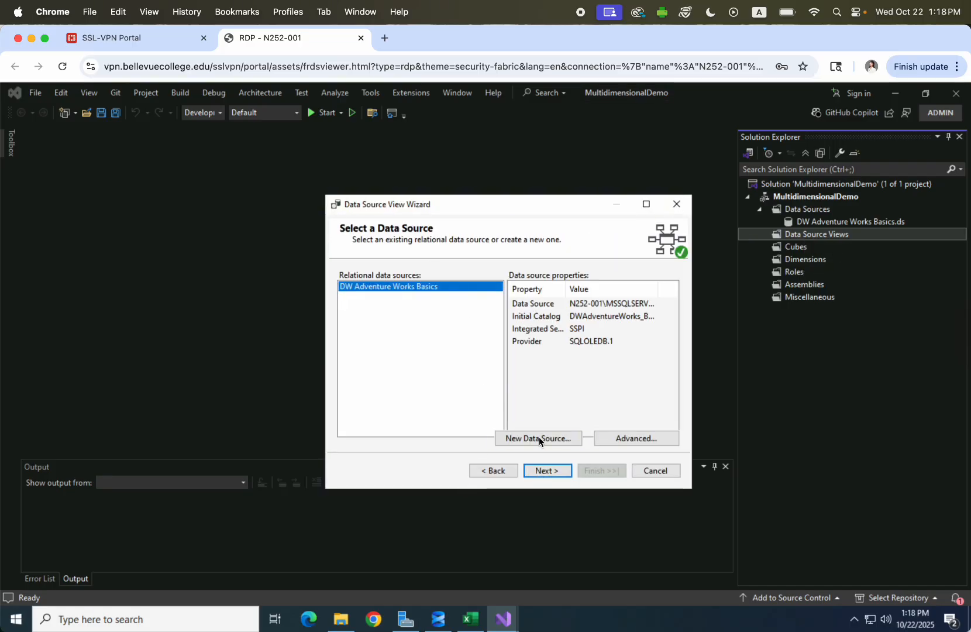
{"action": "left_click", "coordinate": [548, 470]}
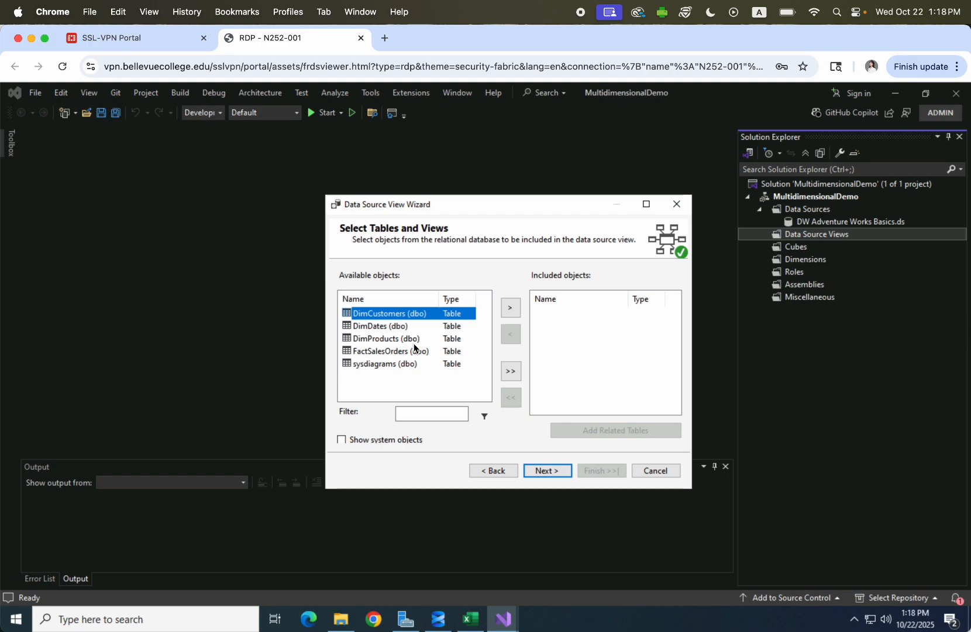
Include DimCustomers, DimDates, DimProducts and FactSalesOrders, then finish and replace the existing view.
{"action": "left_click", "coordinate": [511, 310]}
{"action": "left_click", "coordinate": [511, 309]}
{"action": "left_click", "coordinate": [512, 309]}
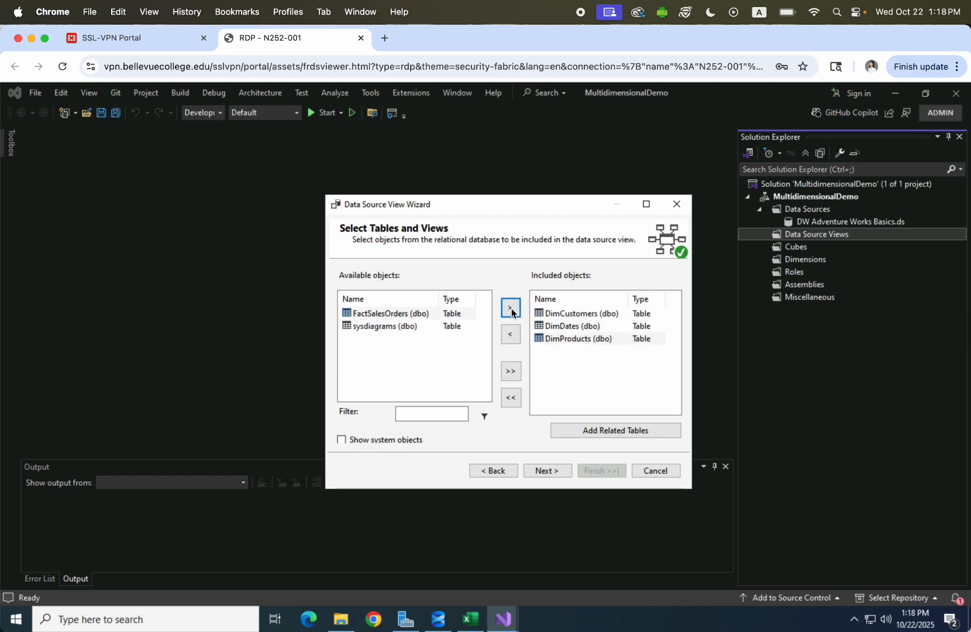
{"action": "left_click", "coordinate": [511, 309]}
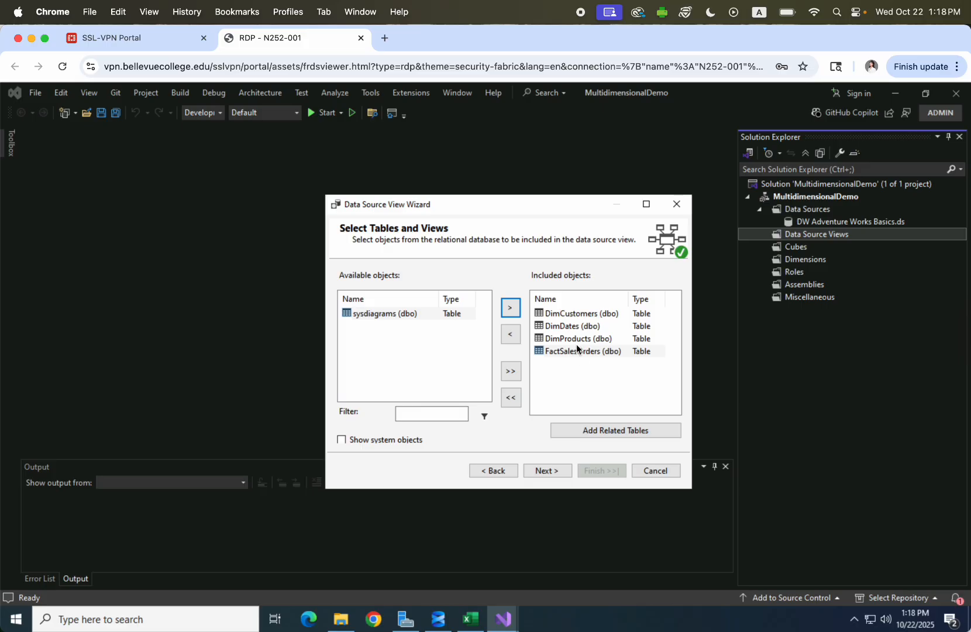
{"action": "left_click", "coordinate": [567, 353]}
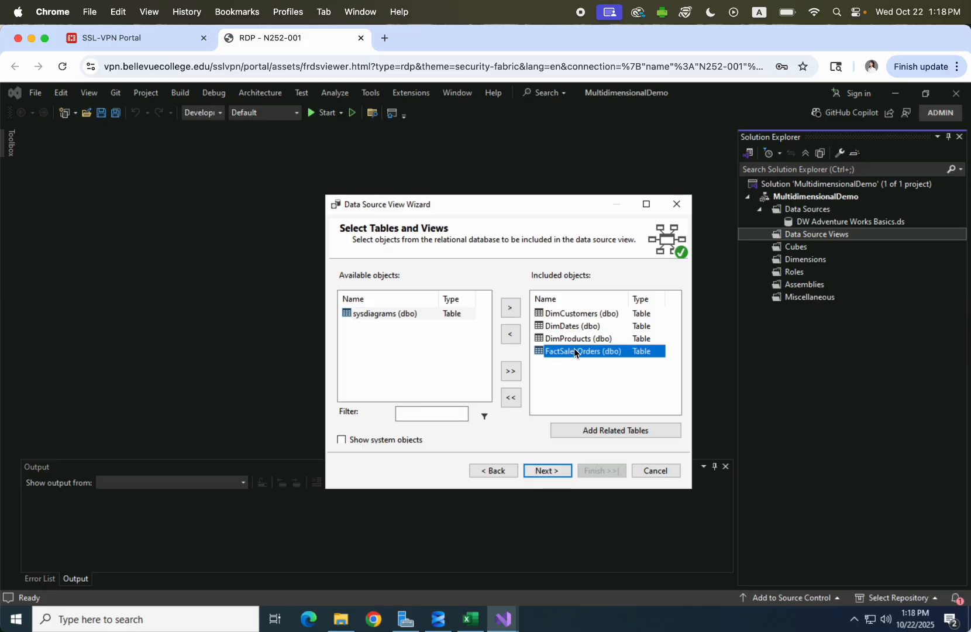
{"action": "left_click", "coordinate": [571, 340]}
{"action": "left_click", "coordinate": [575, 326]}
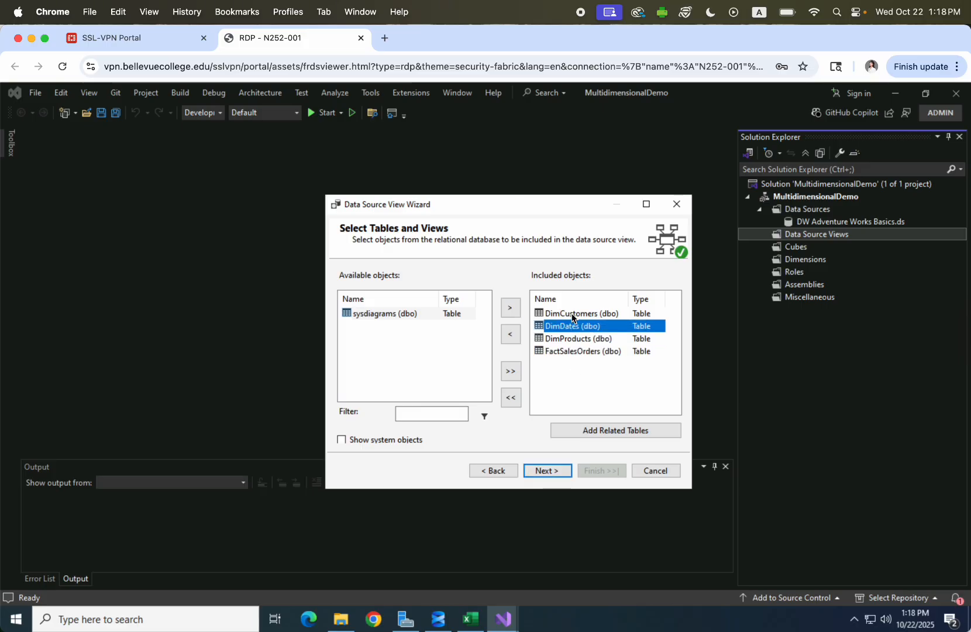
{"action": "left_click", "coordinate": [575, 314]}
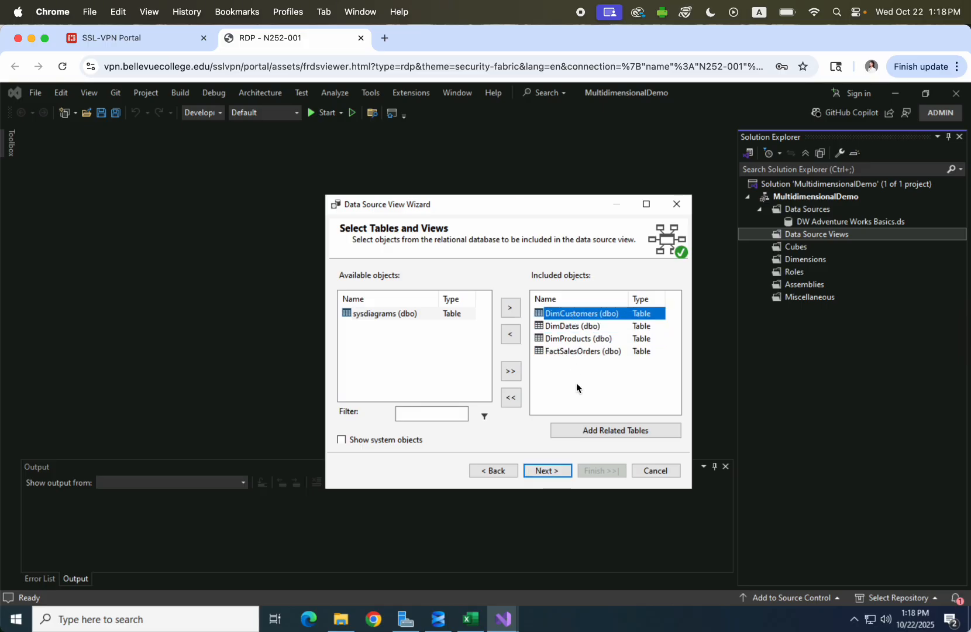
{"action": "left_click", "coordinate": [545, 472]}
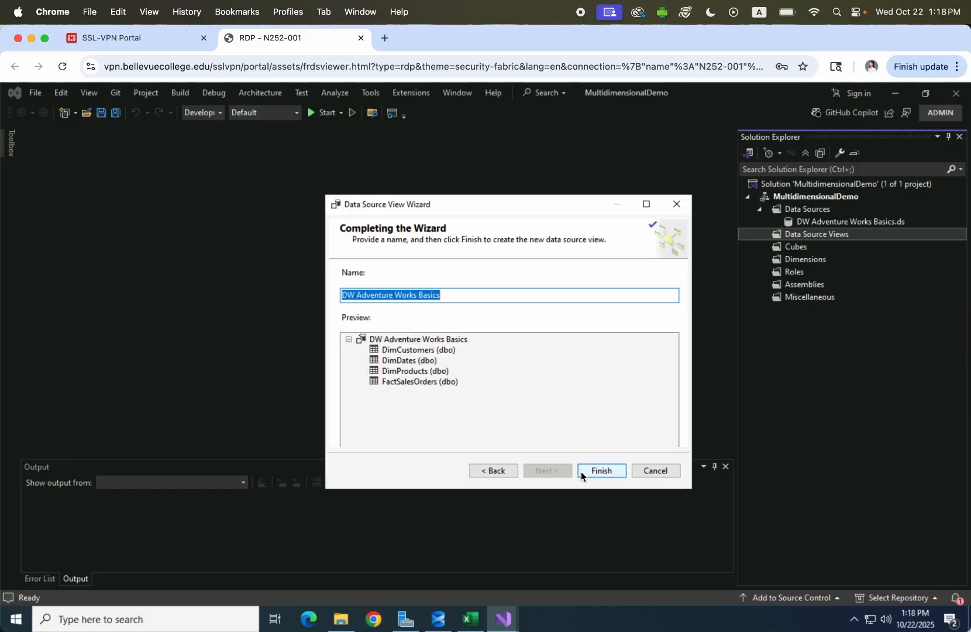
{"action": "left_click", "coordinate": [601, 473]}
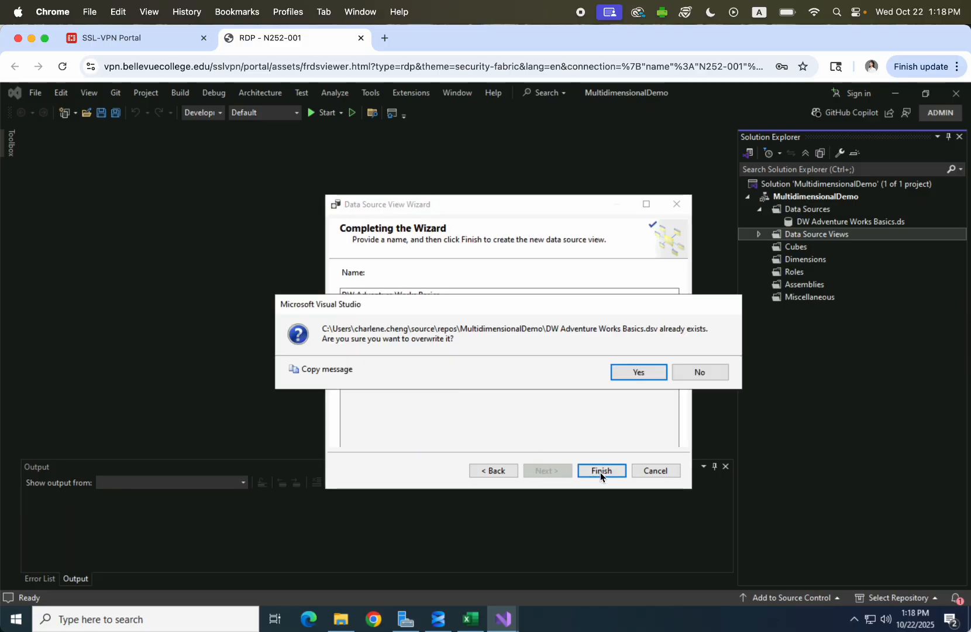
{"action": "left_click", "coordinate": [628, 373]}
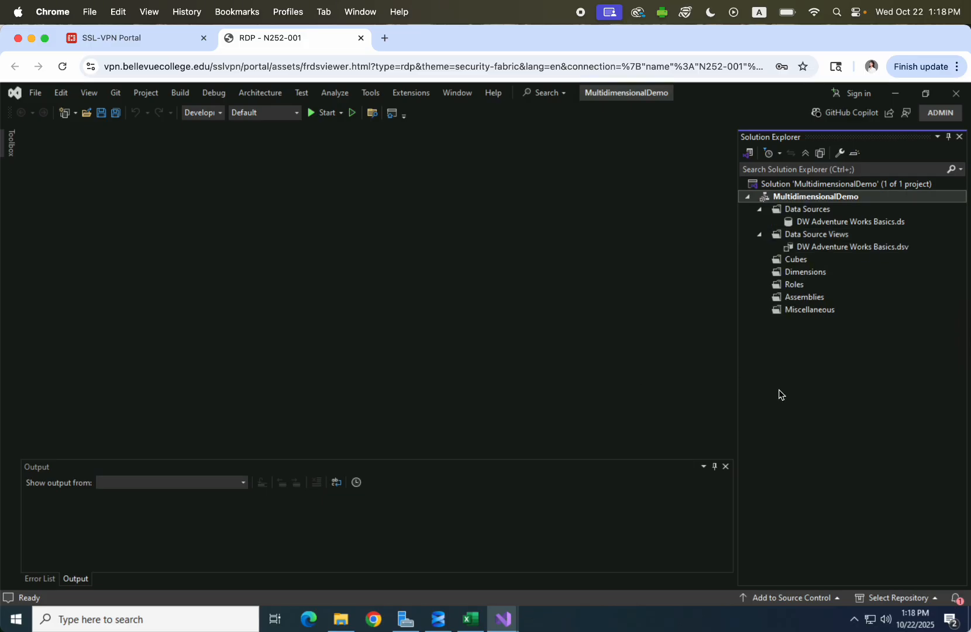
Open DW Adventure Works Basics.dsv and review FactSalesOrders' links to DimDates, DimCustomers and DimProducts.
{"action": "left_click", "coordinate": [813, 250]}
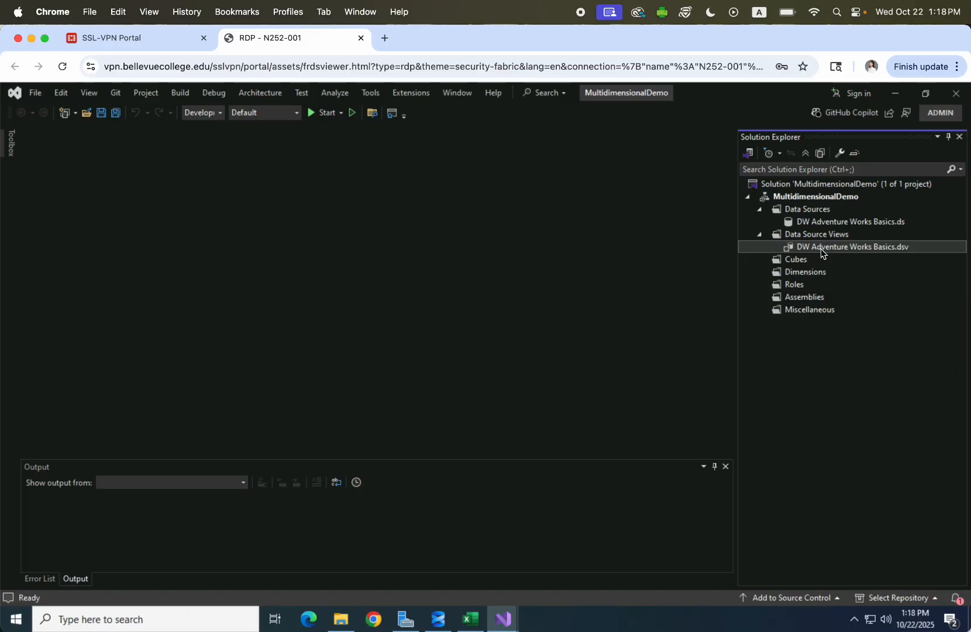
{"action": "double_click", "coordinate": [820, 248]}
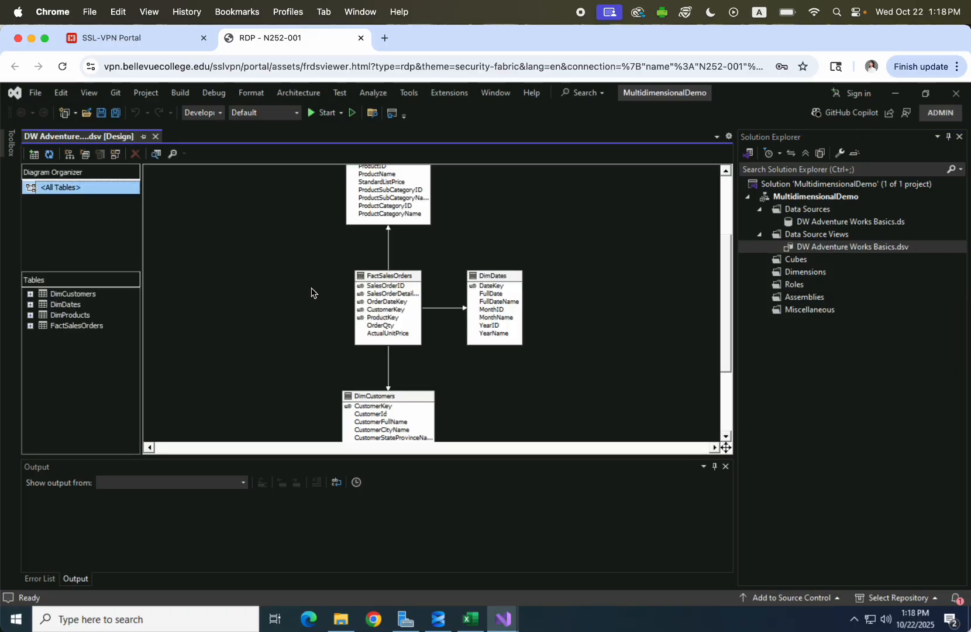
{"action": "scroll", "coordinate": [312, 293], "scroll_direction": "up", "scroll_amount": 1}
{"action": "scroll", "coordinate": [451, 278], "scroll_direction": "down", "scroll_amount": 2}
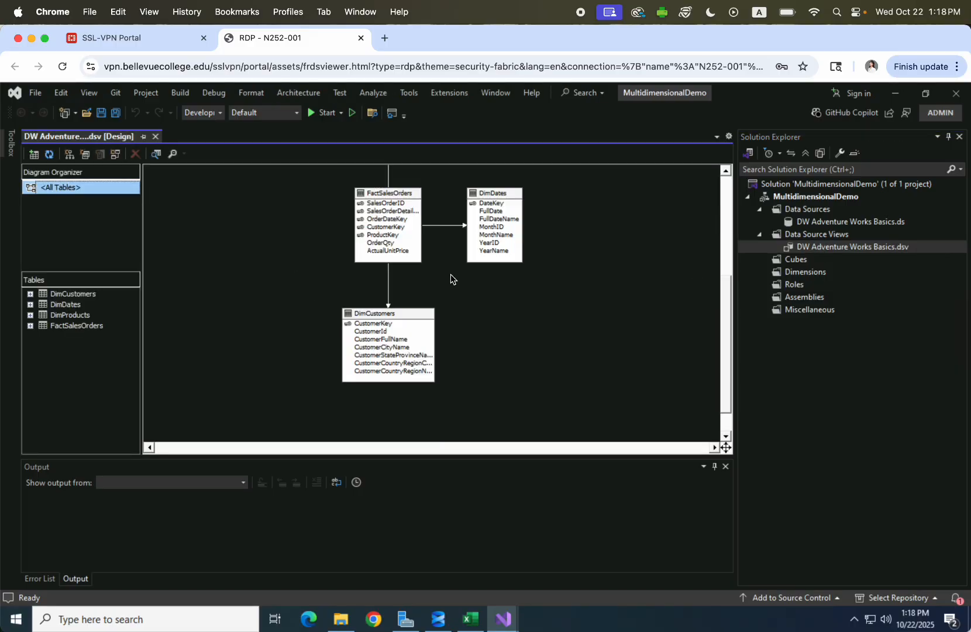
{"action": "left_click", "coordinate": [797, 261]}
Create a cube using all four tables as measure groups, keeping default measures and three new dimensions.
{"action": "right_click", "coordinate": [799, 265]}
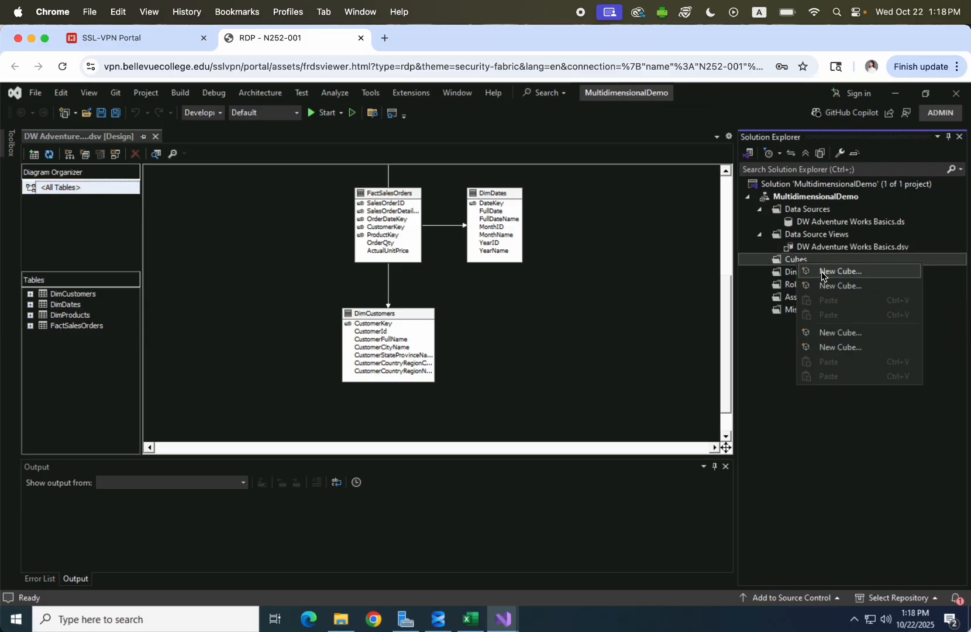
{"action": "left_click", "coordinate": [823, 273]}
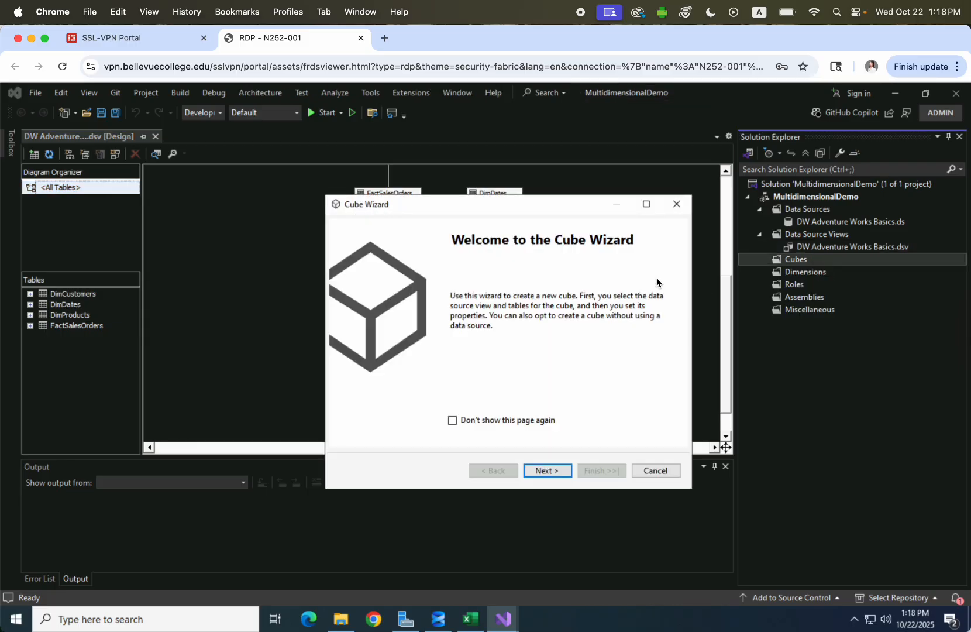
{"action": "left_click", "coordinate": [550, 473]}
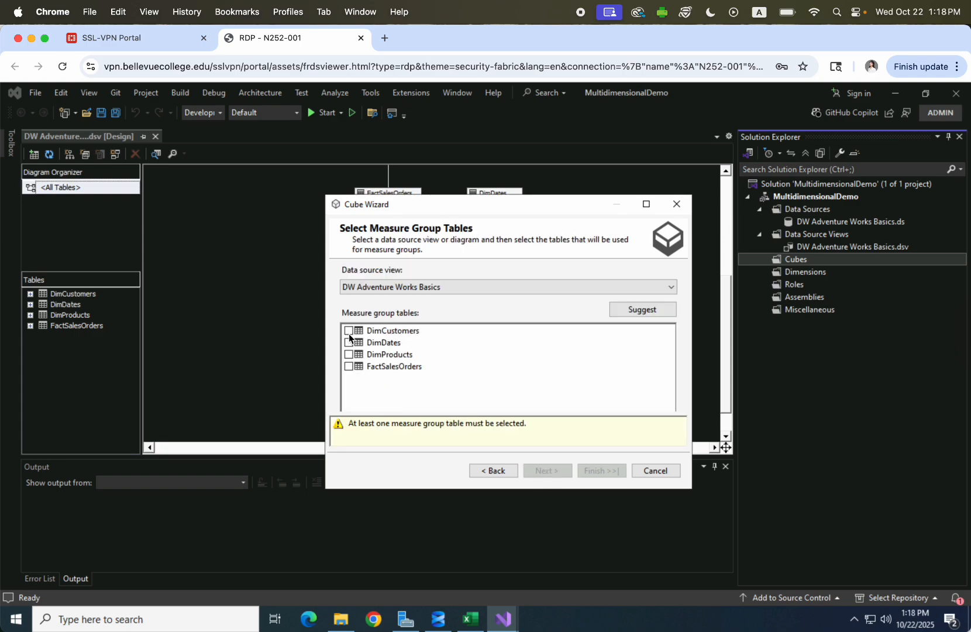
{"action": "left_click", "coordinate": [348, 330]}
{"action": "left_click", "coordinate": [349, 342]}
{"action": "left_click", "coordinate": [348, 354]}
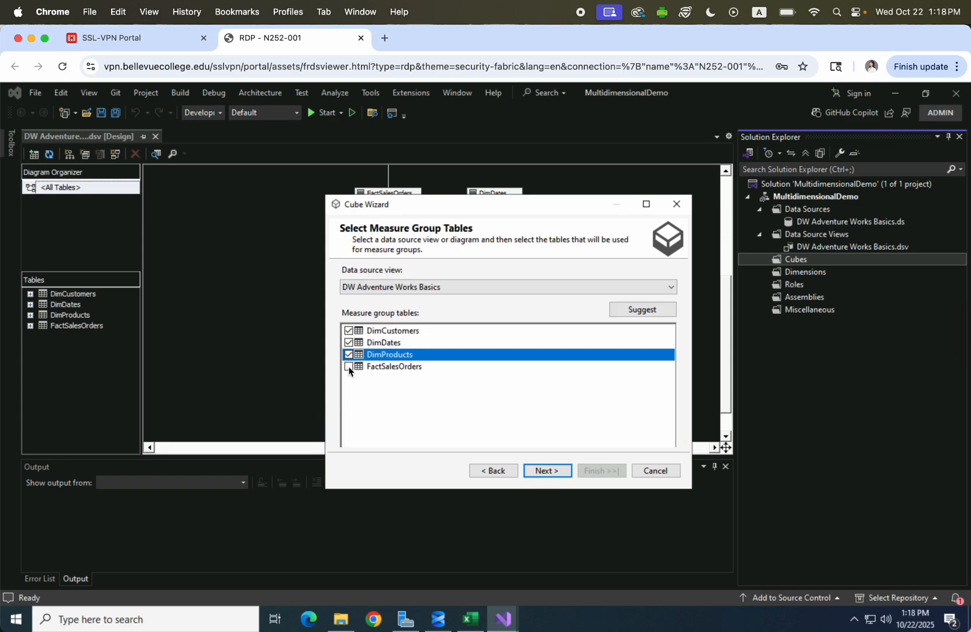
{"action": "left_click", "coordinate": [348, 367]}
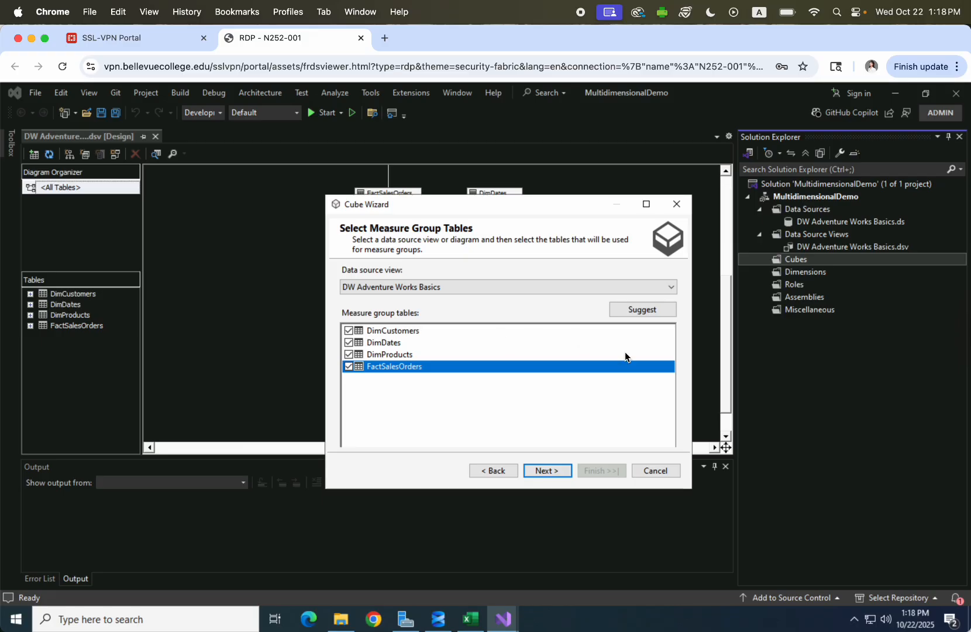
{"action": "left_click", "coordinate": [552, 470]}
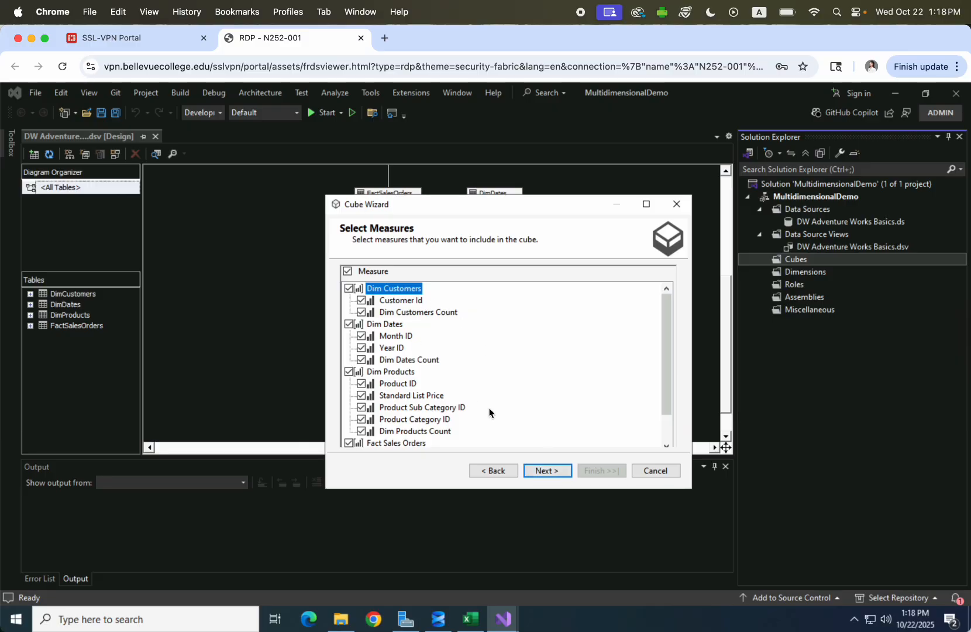
{"action": "left_click", "coordinate": [554, 471]}
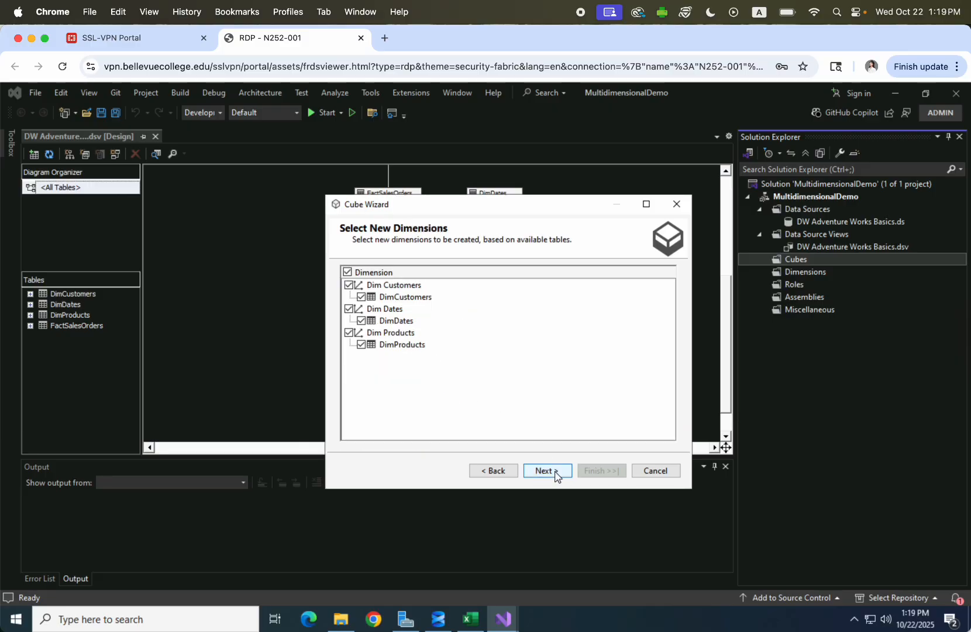
{"action": "left_click", "coordinate": [554, 471]}
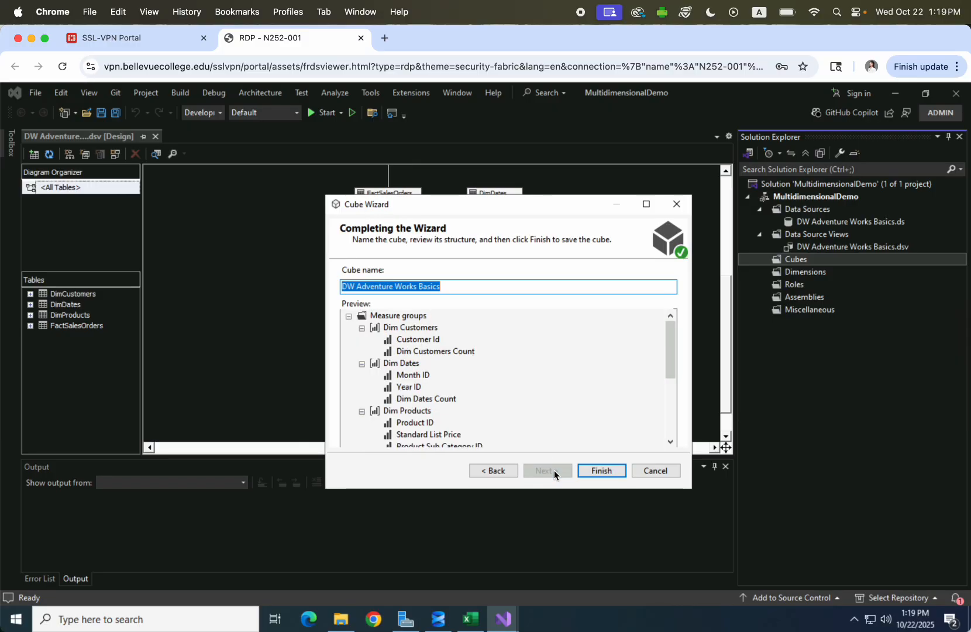
{"action": "left_click", "coordinate": [612, 471]}
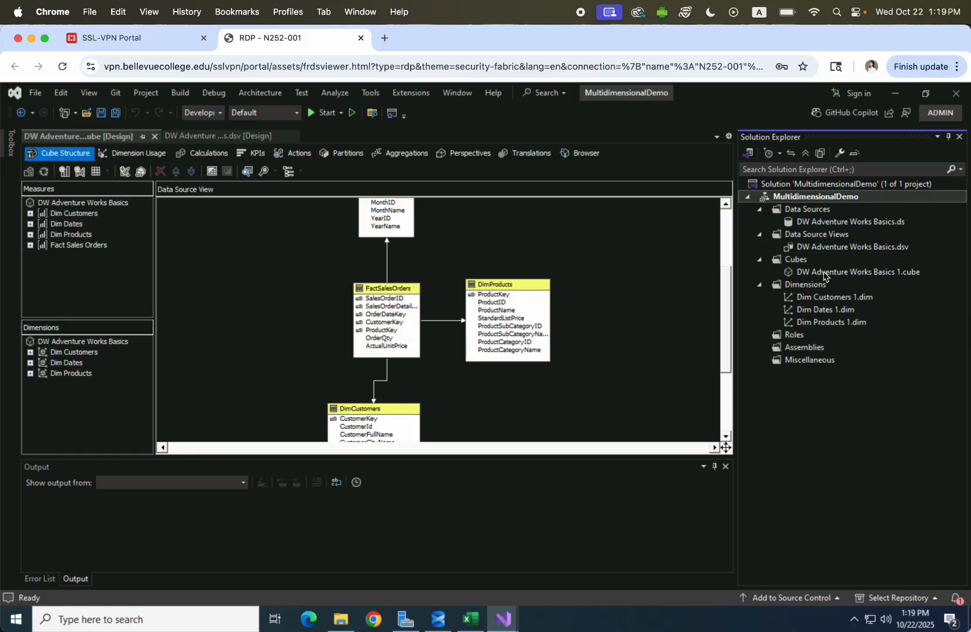
{"action": "left_click", "coordinate": [829, 273]}
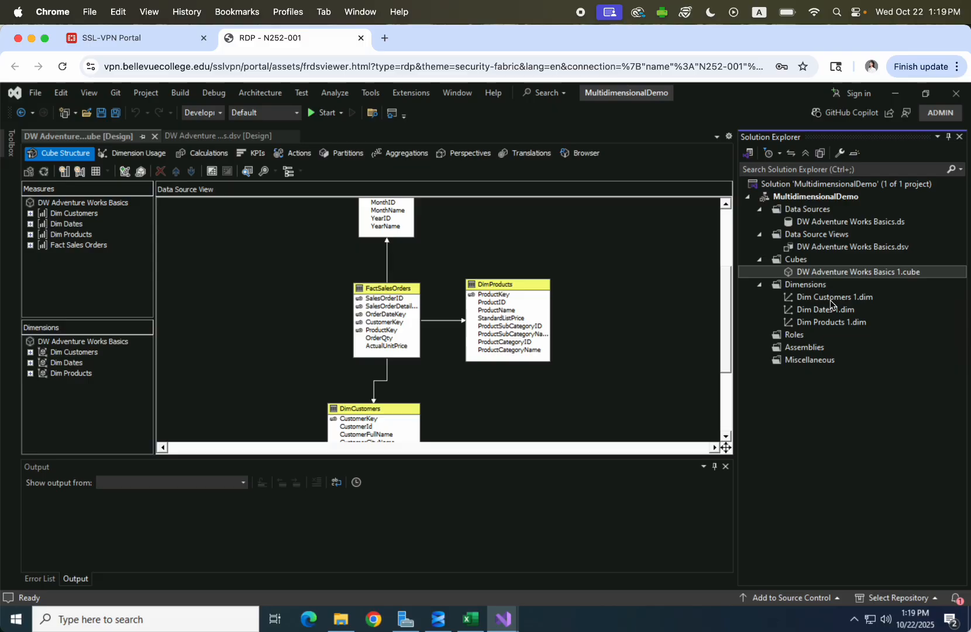
{"action": "left_click", "coordinate": [830, 298]}
{"action": "left_click", "coordinate": [824, 310]}
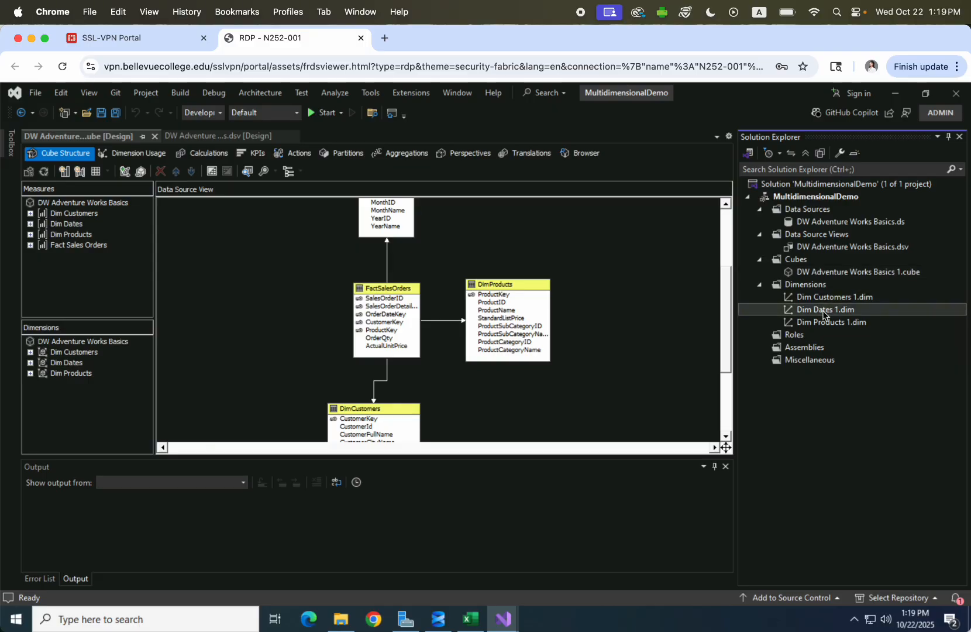
{"action": "left_click", "coordinate": [832, 326]}
{"action": "left_click", "coordinate": [818, 298]}
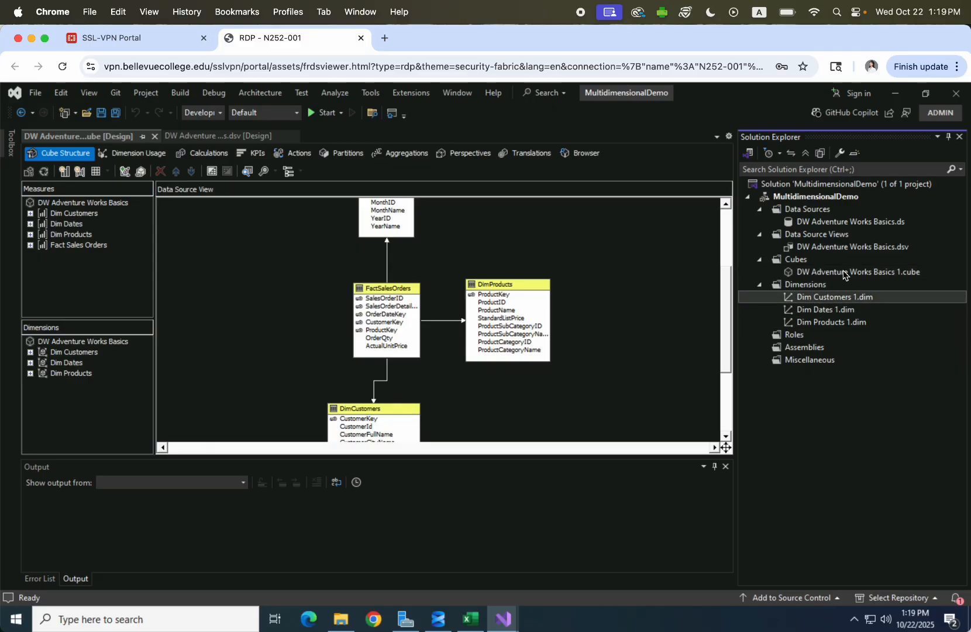
{"action": "left_click", "coordinate": [846, 273]}
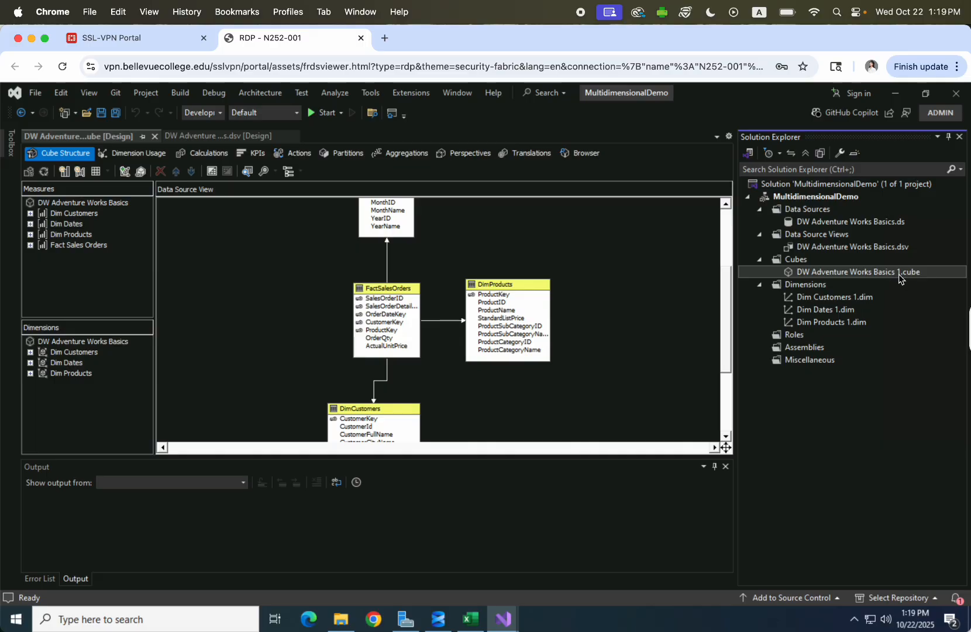
{"action": "left_click", "coordinate": [829, 302]}
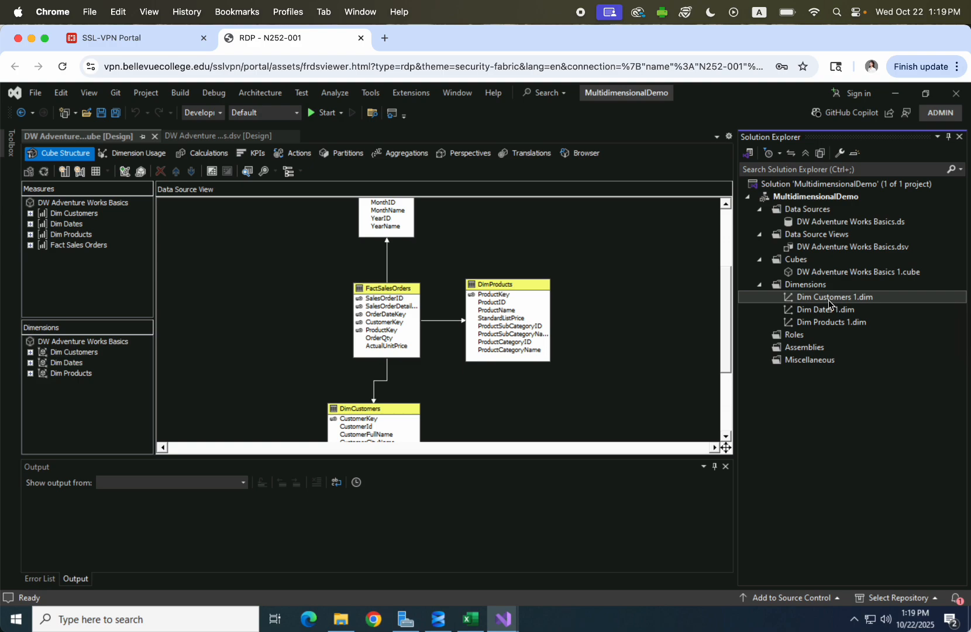
In Dim Customers 1.dim, drag columns CustomerId through CustomerCountryRegionName into the Attributes pane.
{"action": "double_click", "coordinate": [826, 304]}
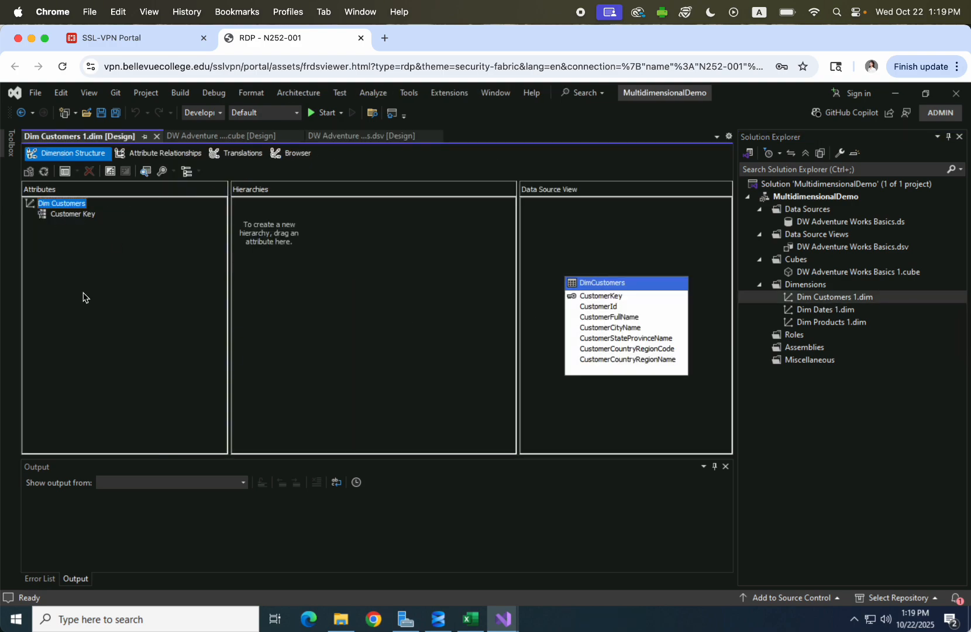
{"action": "left_click", "coordinate": [68, 215]}
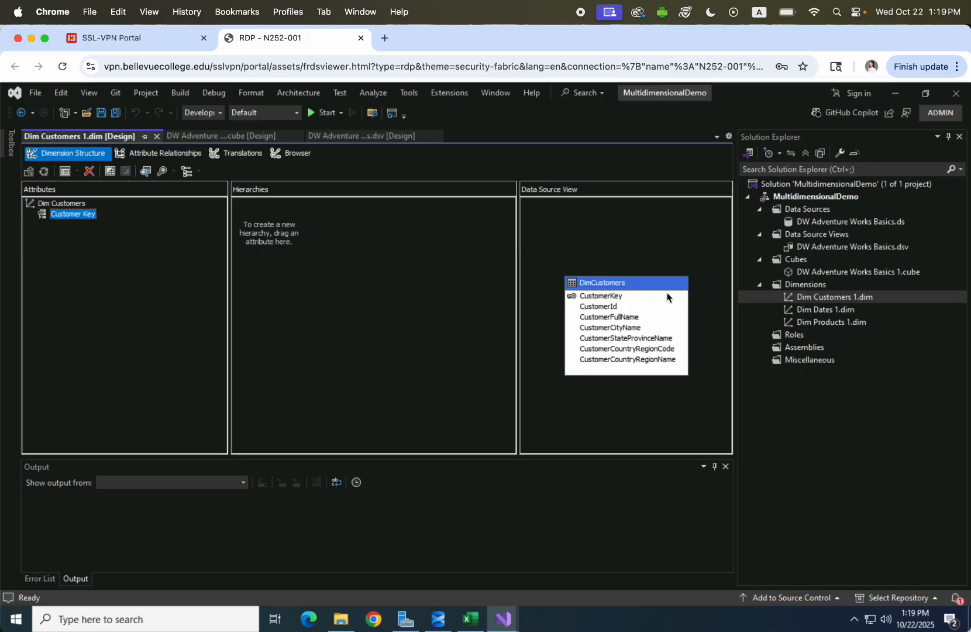
{"action": "left_click", "coordinate": [609, 310]}
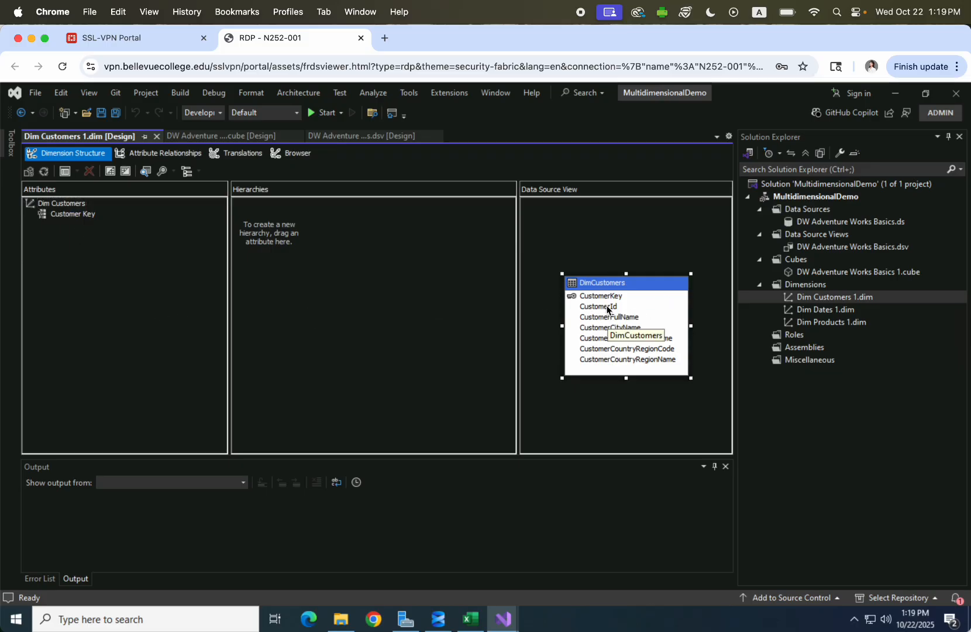
{"action": "left_click", "coordinate": [608, 309]}
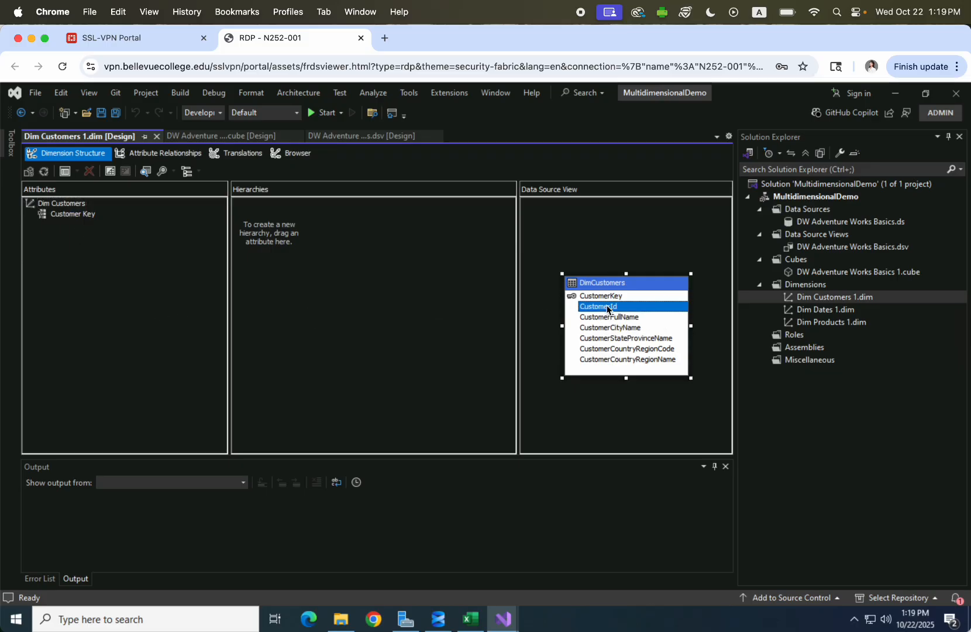
{"action": "left_click", "coordinate": [623, 361], "text": "shift"}
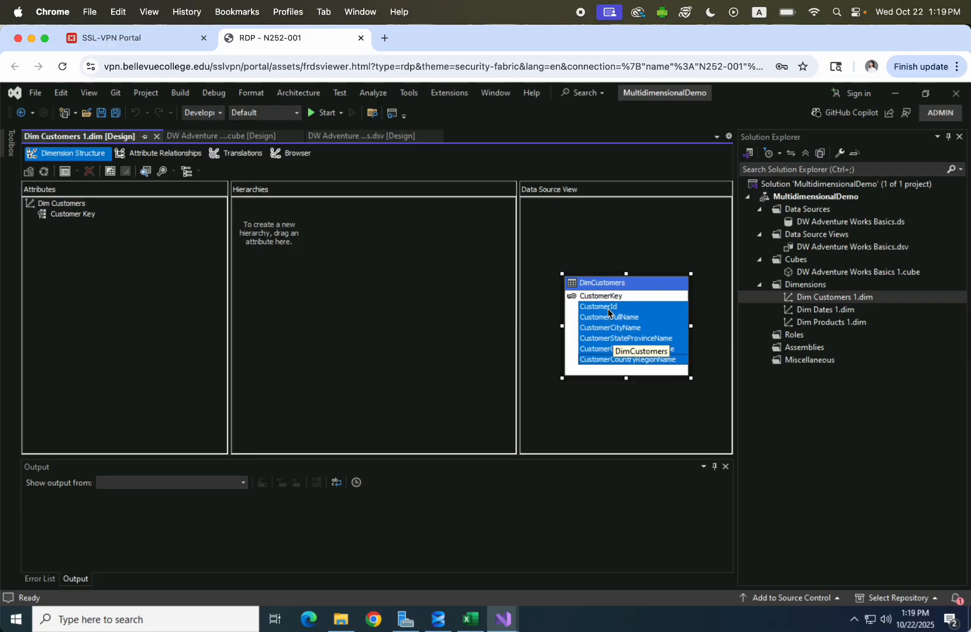
{"action": "left_click_drag", "start_coordinate": [609, 311], "coordinate": [85, 260]}
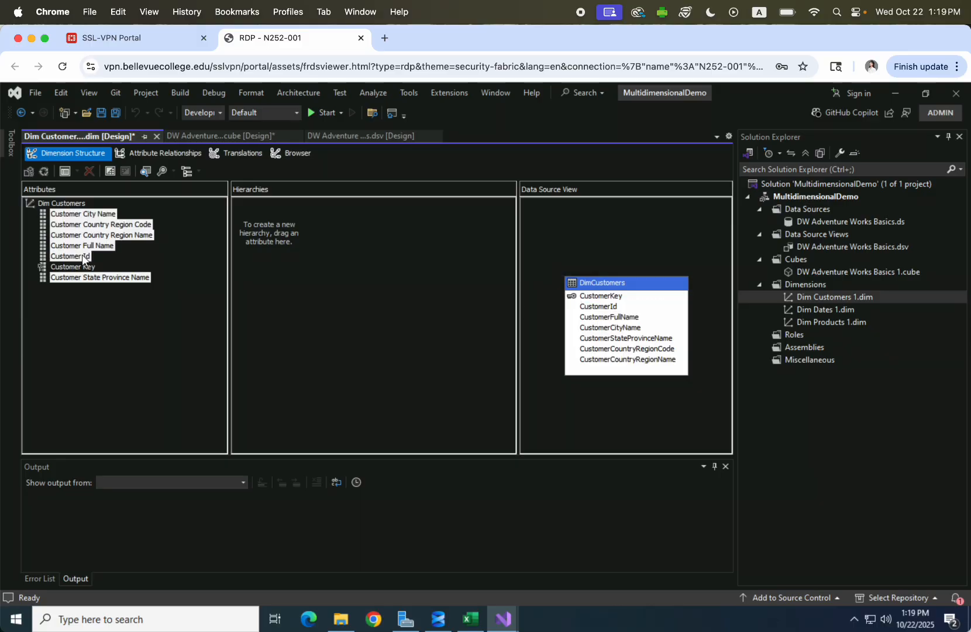
{"action": "left_click", "coordinate": [153, 351]}
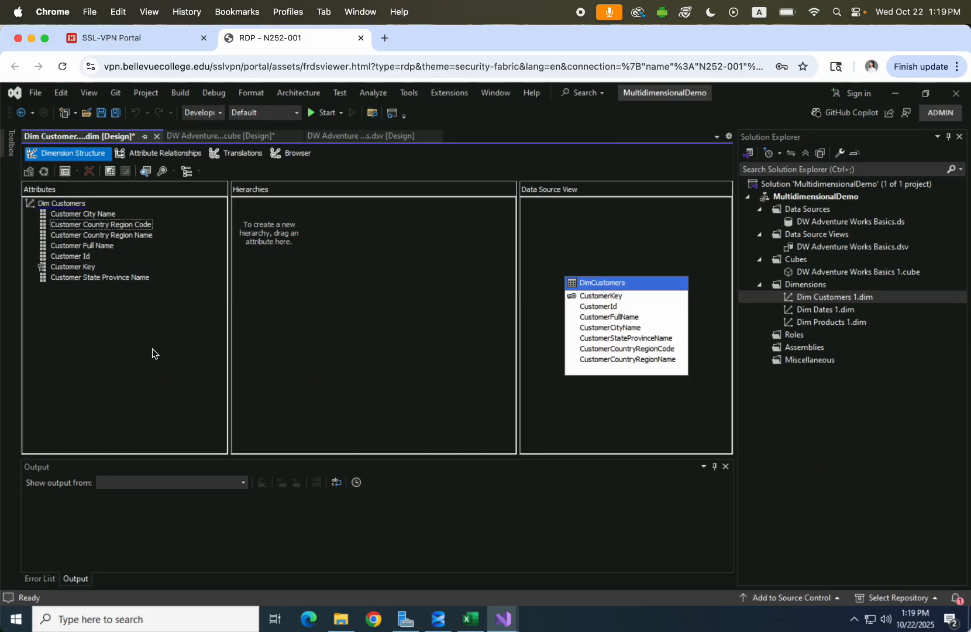
Add DimDates columns FullDate through YearName as attributes of the Dim Dates dimension.
{"action": "double_click", "coordinate": [827, 311]}
{"action": "left_click", "coordinate": [624, 312]}
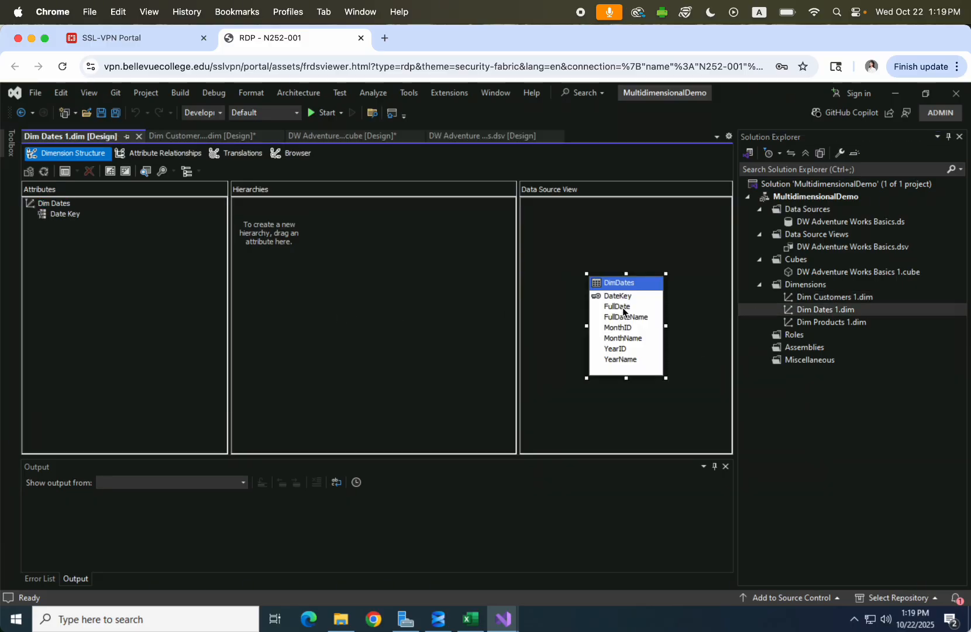
{"action": "left_click", "coordinate": [623, 308]}
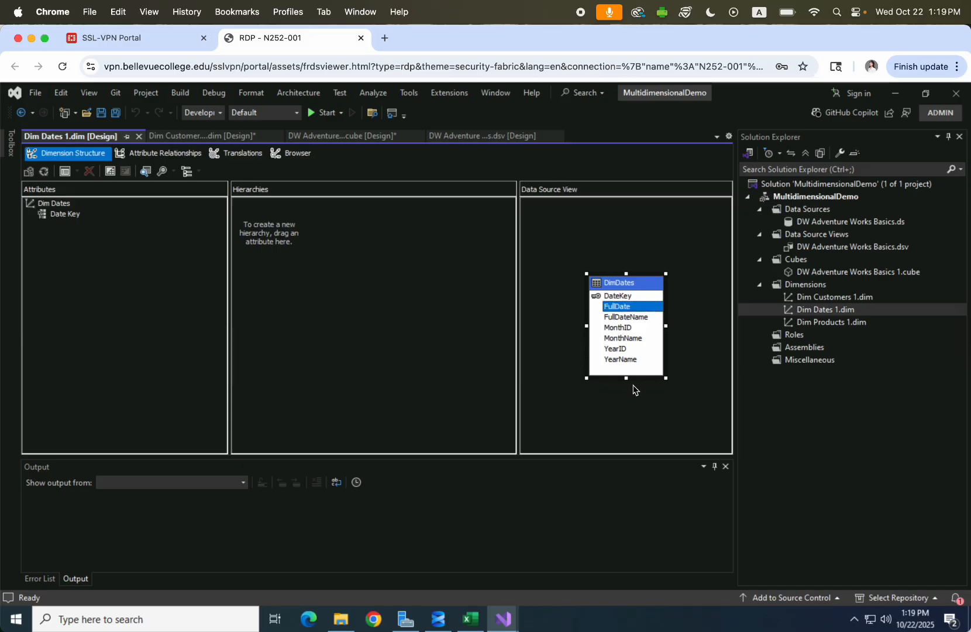
{"action": "left_click", "coordinate": [625, 359], "text": "shift"}
{"action": "left_click_drag", "start_coordinate": [619, 309], "coordinate": [103, 265]}
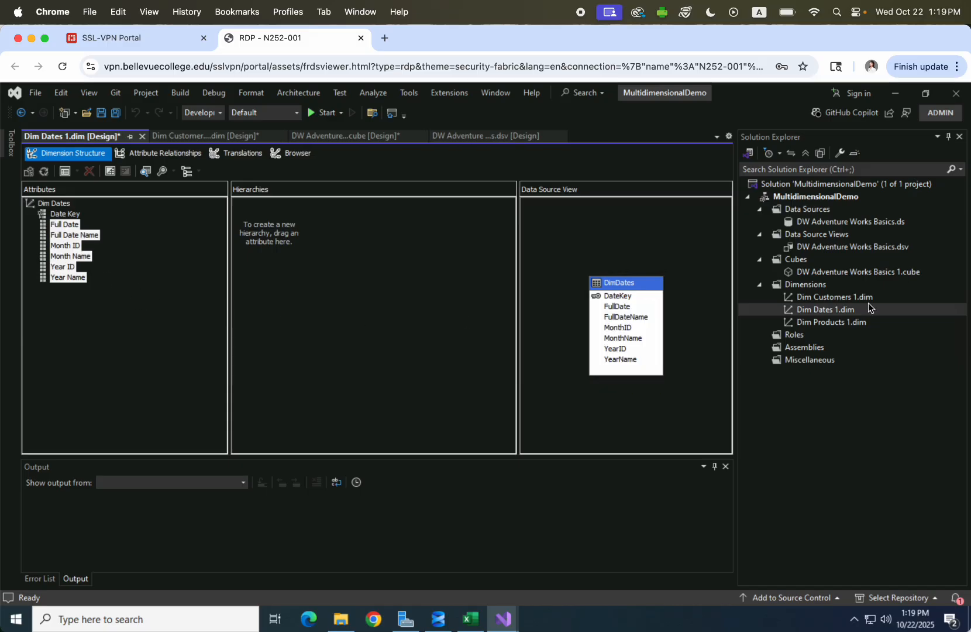
Add DimProducts columns ProductID through ProductCategoryName as Dim Products attributes, then save all changes.
{"action": "double_click", "coordinate": [847, 323]}
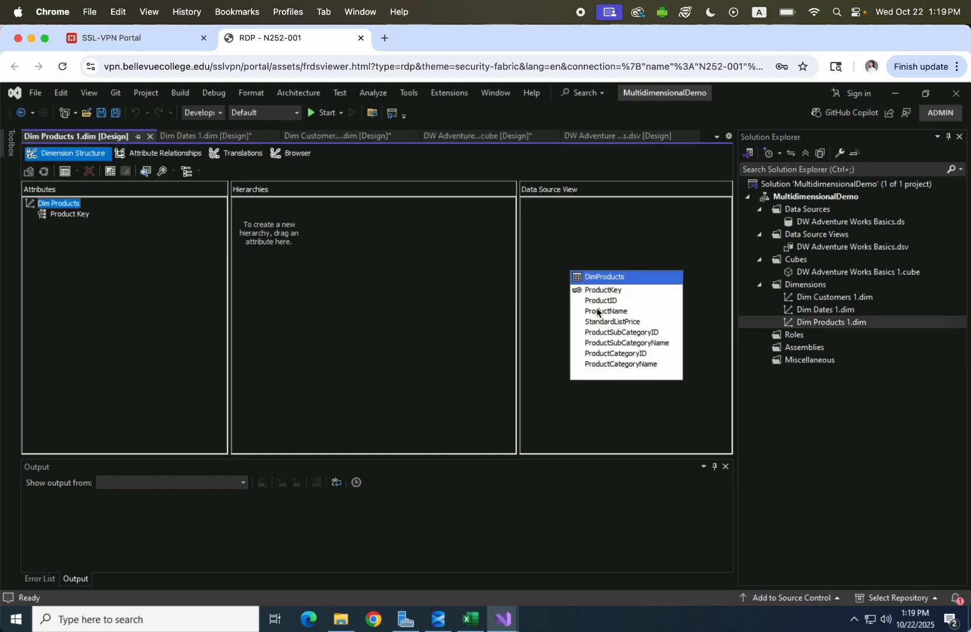
{"action": "left_click", "coordinate": [599, 301]}
{"action": "left_click", "coordinate": [621, 367], "text": "shift"}
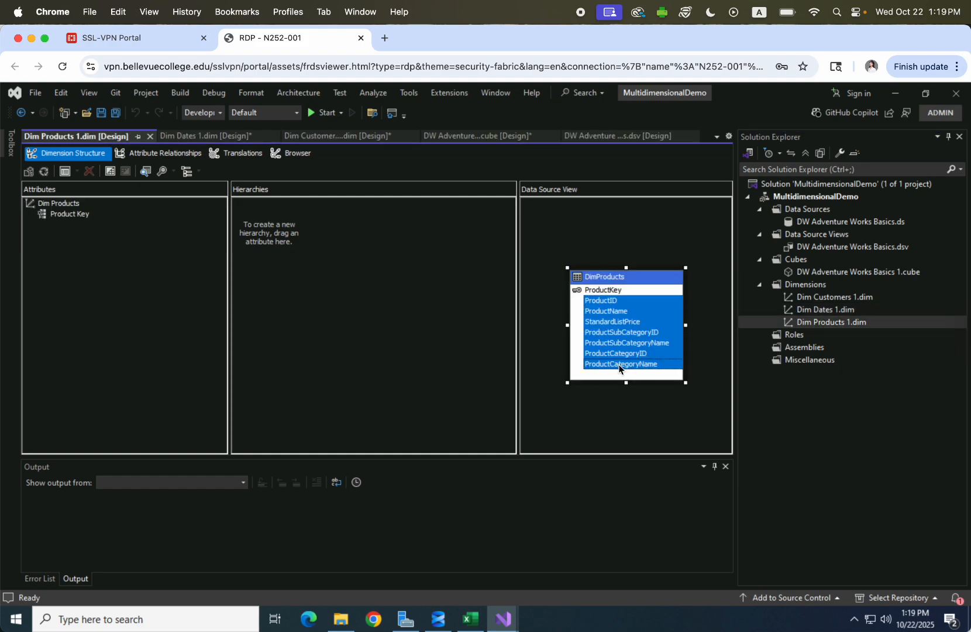
{"action": "left_click_drag", "start_coordinate": [602, 302], "coordinate": [168, 295]}
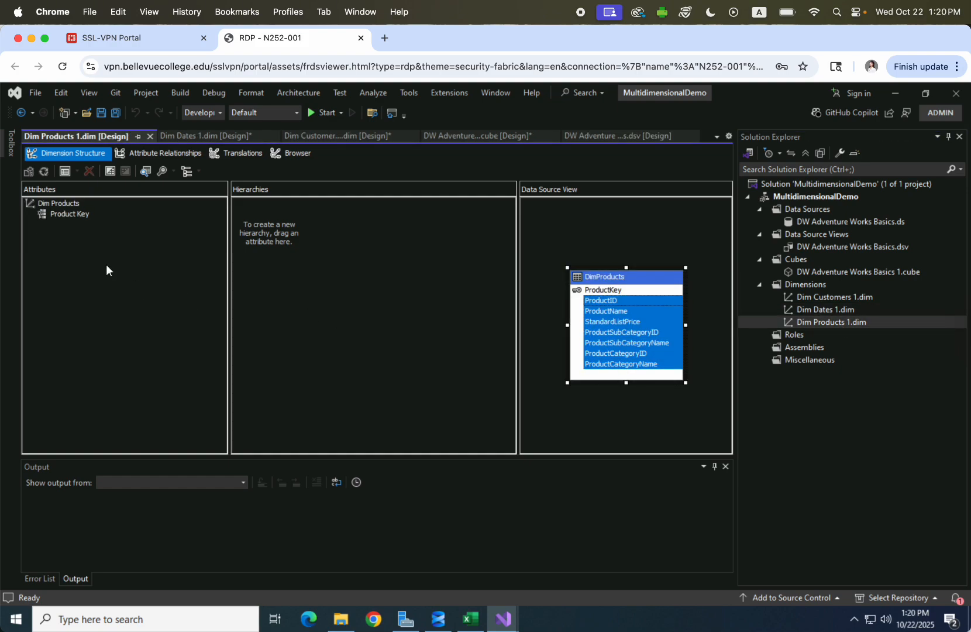
{"action": "left_click_drag", "start_coordinate": [106, 265], "coordinate": [106, 266]}
{"action": "left_click", "coordinate": [141, 313]}
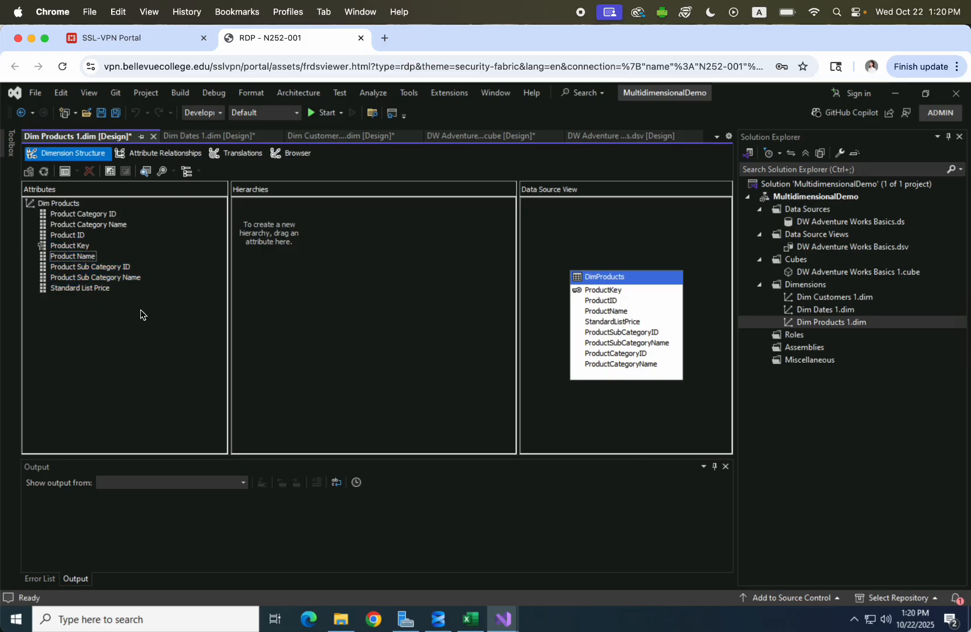
{"action": "left_click", "coordinate": [101, 115]}
{"action": "left_click", "coordinate": [592, 391]}
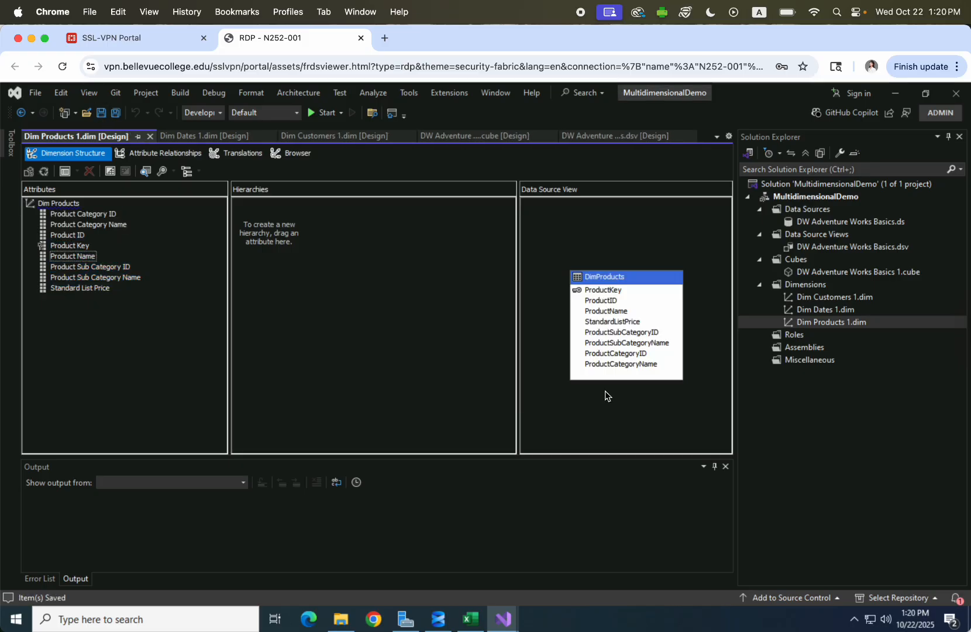
Close the Dim Products, Dim Dates and Dim Customers dimension editors.
{"action": "left_click", "coordinate": [150, 138]}
{"action": "left_click", "coordinate": [136, 138]}
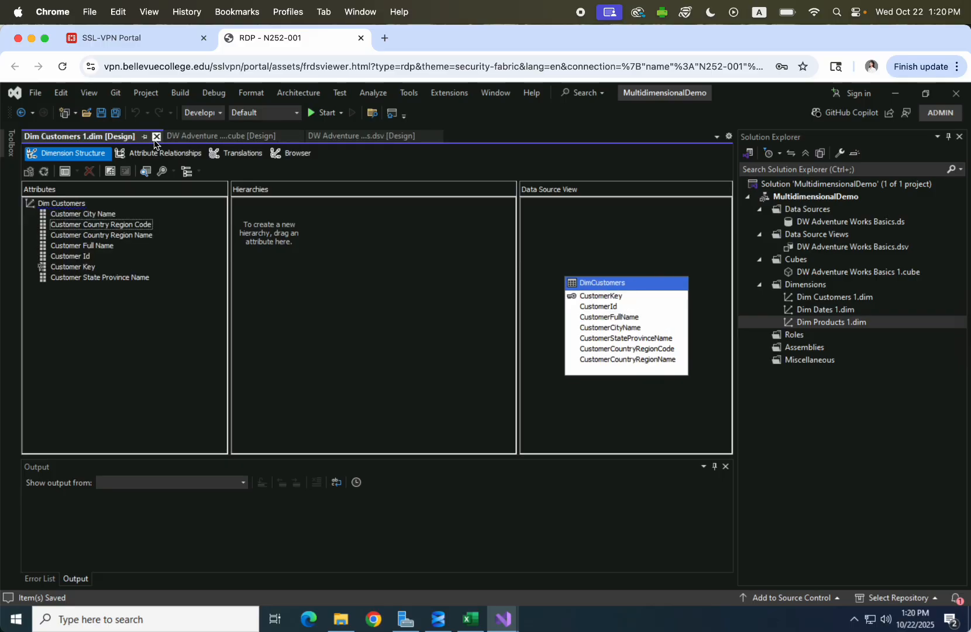
{"action": "left_click", "coordinate": [156, 137]}
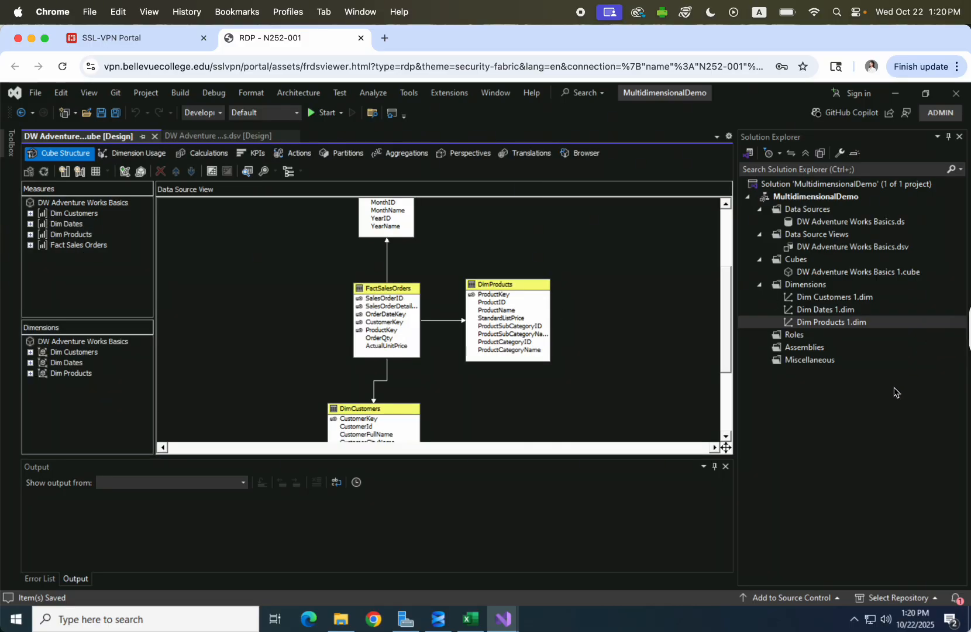
Rename the cube file to drop its trailing 1, confirming the partitions file overwrite.
{"action": "left_click", "coordinate": [854, 322]}
{"action": "right_click", "coordinate": [847, 273]}
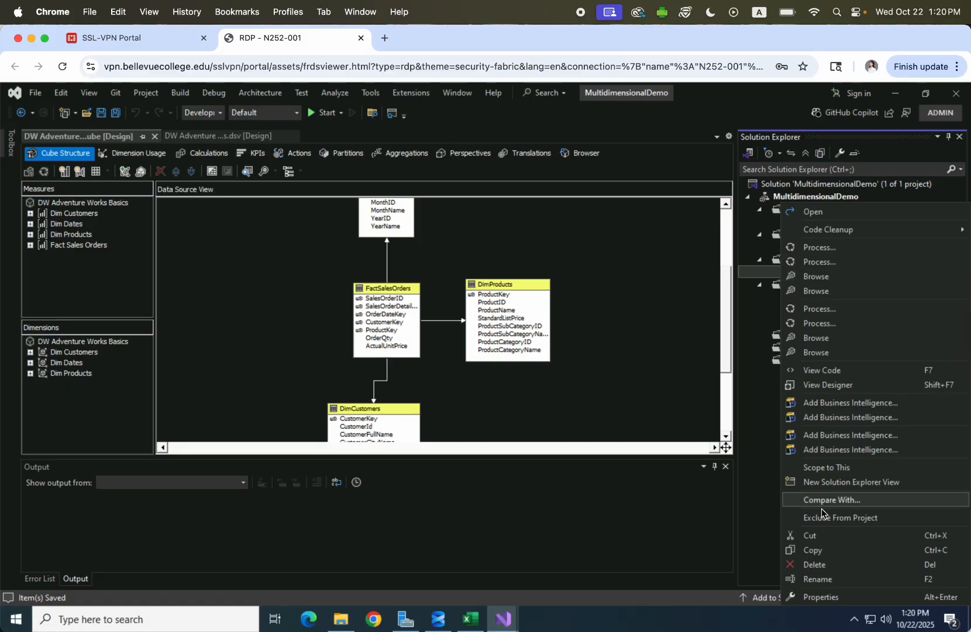
{"action": "left_click", "coordinate": [825, 579]}
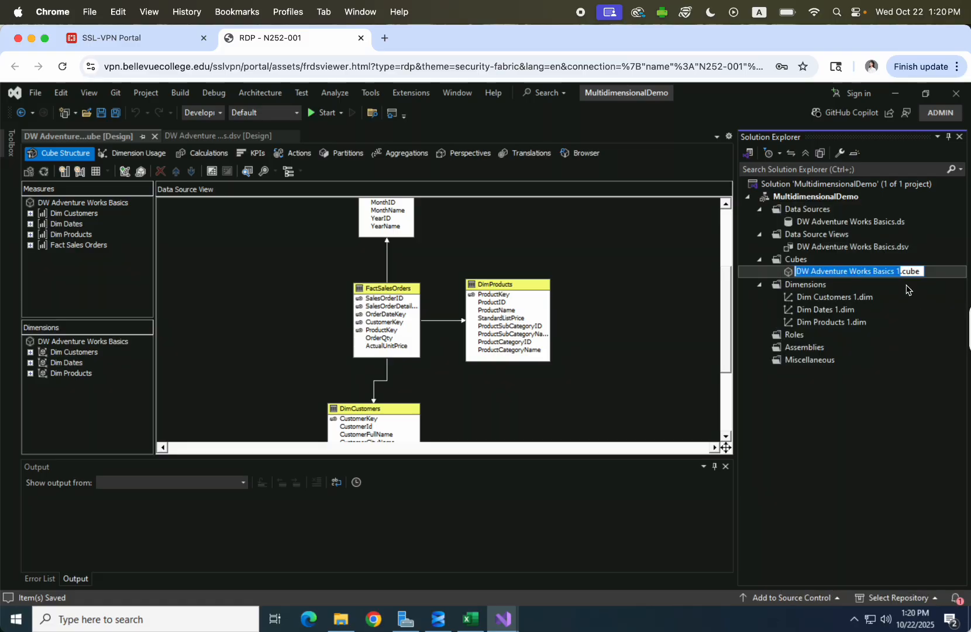
{"action": "left_click", "coordinate": [901, 272]}
{"action": "key", "text": "BackSpace"}
{"action": "key", "text": "BackSpace"}
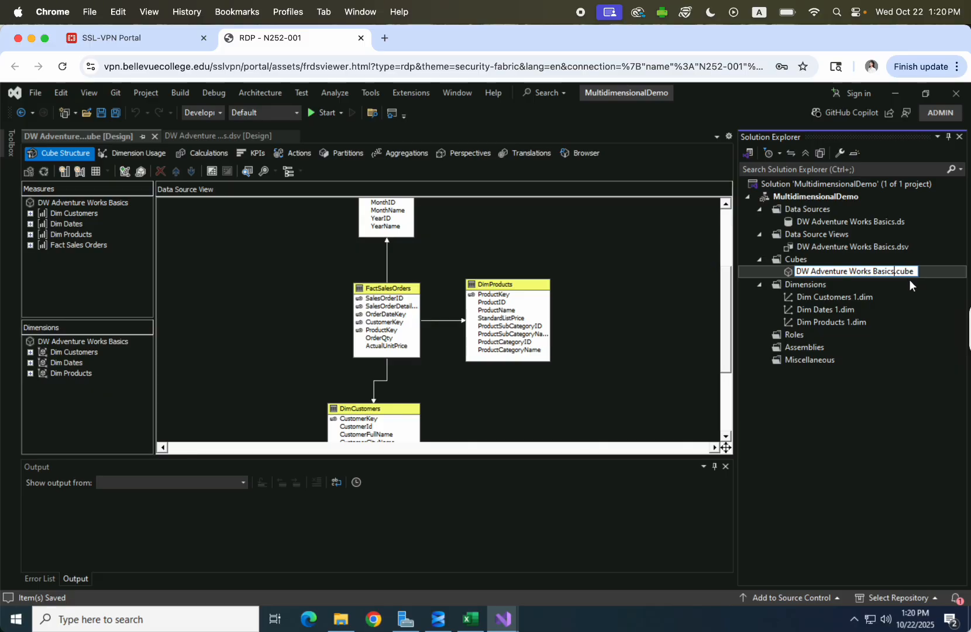
{"action": "key", "text": "Return"}
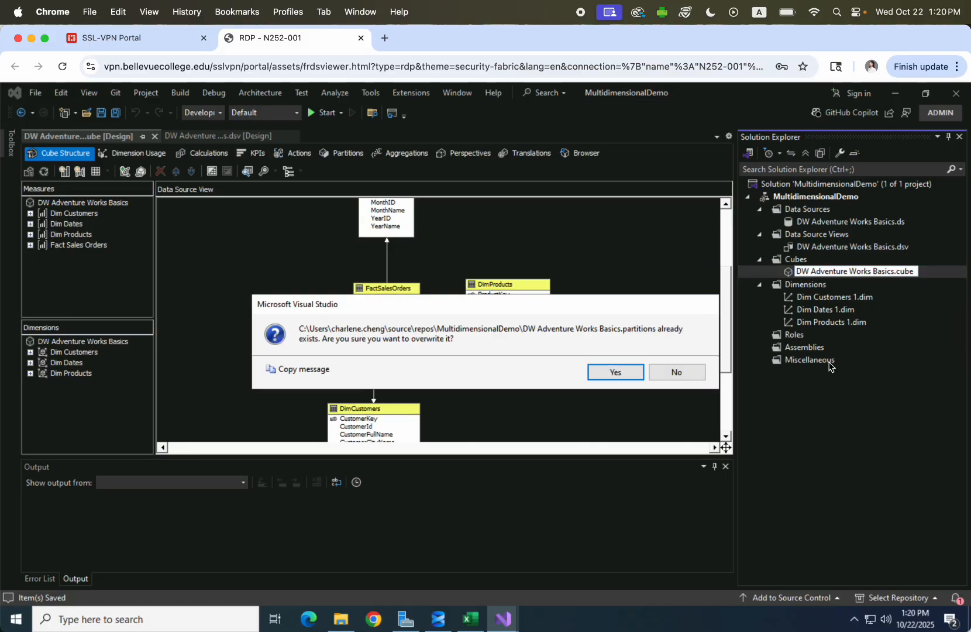
{"action": "left_click", "coordinate": [616, 372]}
Rename Dim Customers 1.dim to Dim Customers.dim.
{"action": "left_click", "coordinate": [868, 301]}
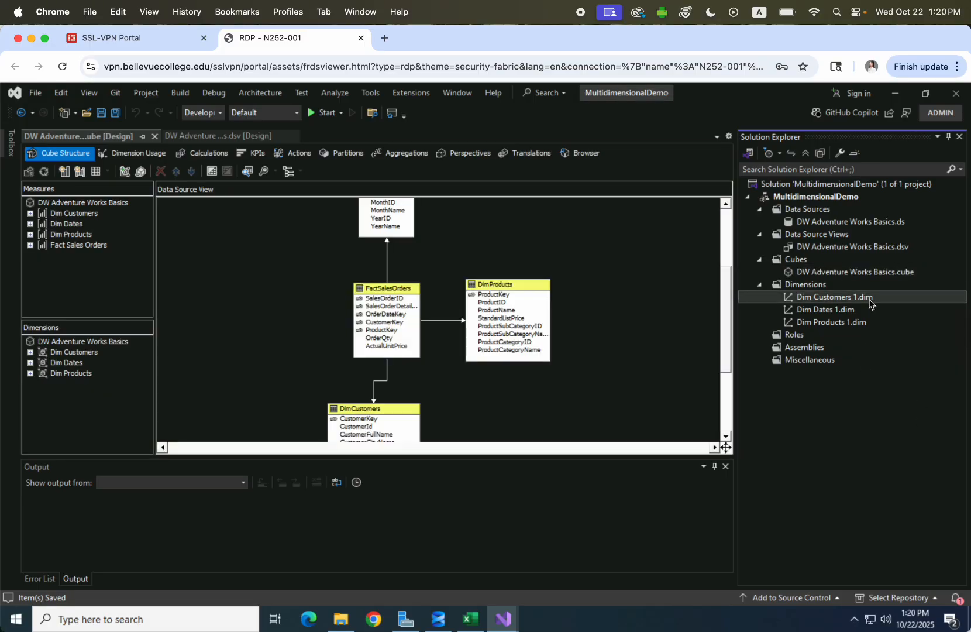
{"action": "right_click", "coordinate": [884, 300]}
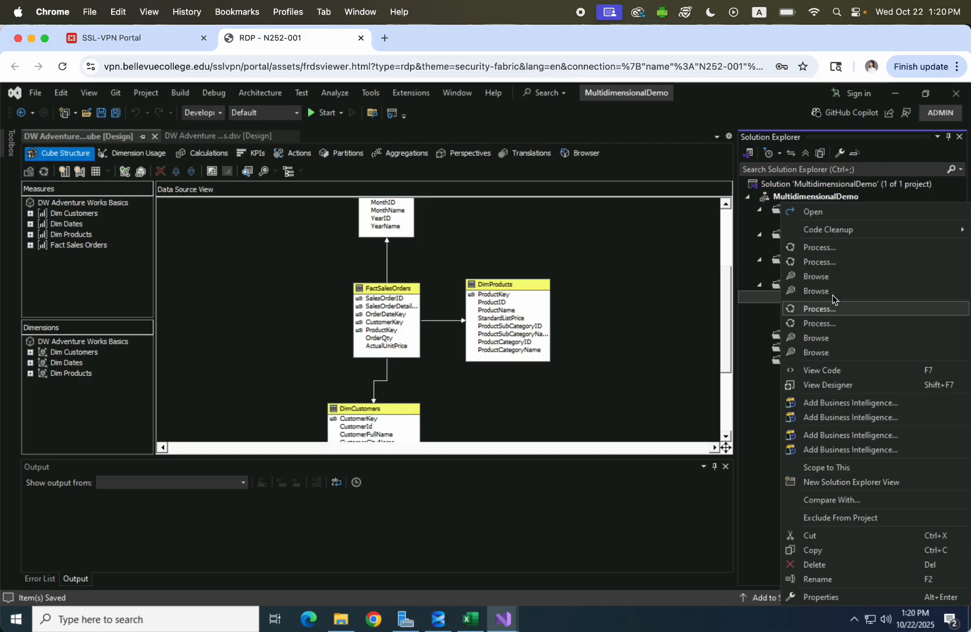
{"action": "left_click", "coordinate": [833, 580]}
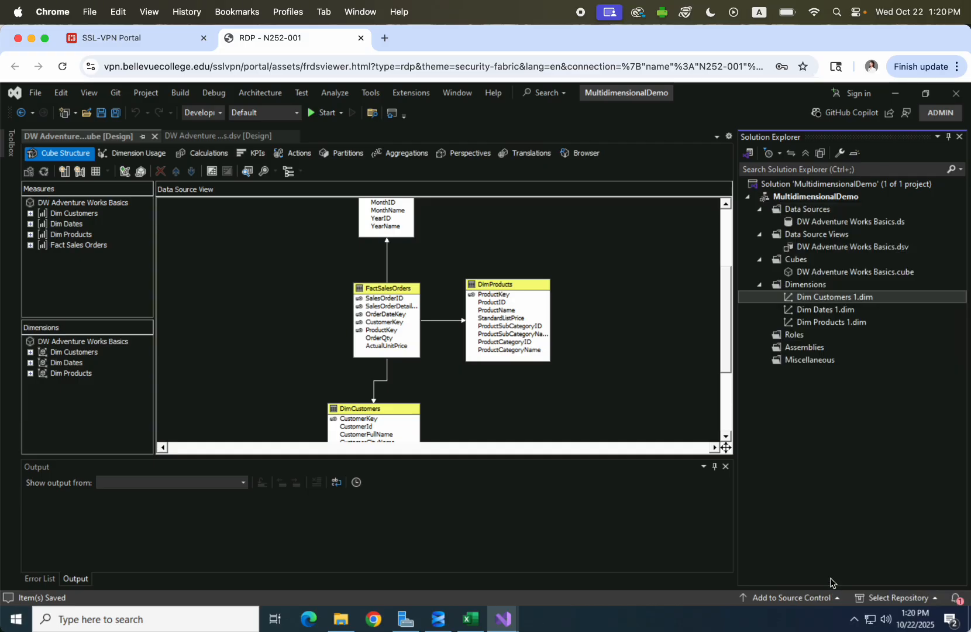
{"action": "left_click", "coordinate": [858, 300]}
{"action": "key", "text": "BackSpace"}
{"action": "key", "text": "BackSpace"}
{"action": "key", "text": "Return"}
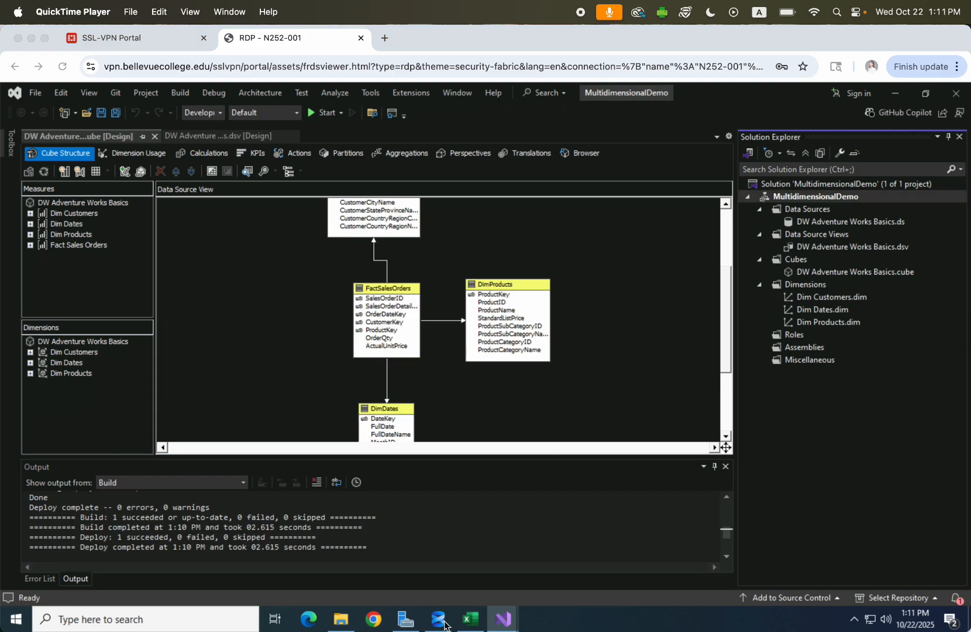
In SQL Server Management Studio, delete the MultidimensionalDemo database from the Analysis Server.
{"action": "left_click", "coordinate": [440, 623]}
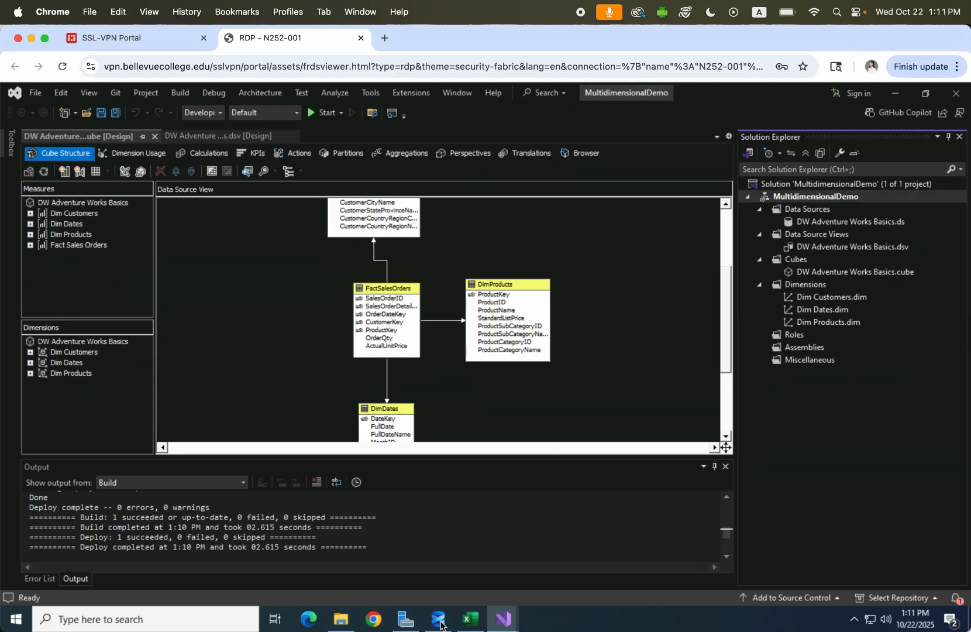
{"action": "left_click", "coordinate": [439, 619]}
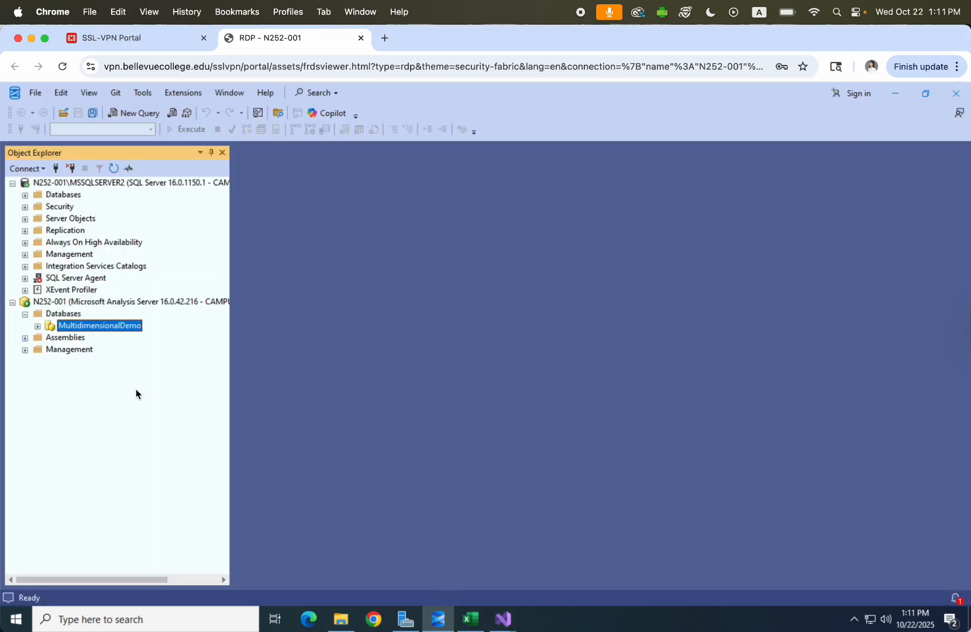
{"action": "right_click", "coordinate": [68, 326]}
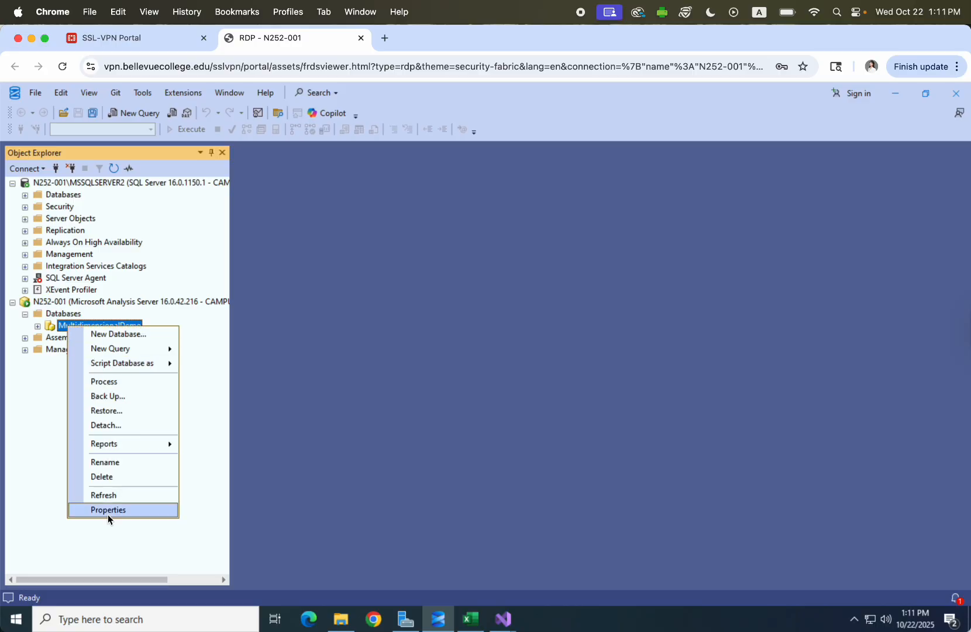
{"action": "left_click", "coordinate": [99, 477]}
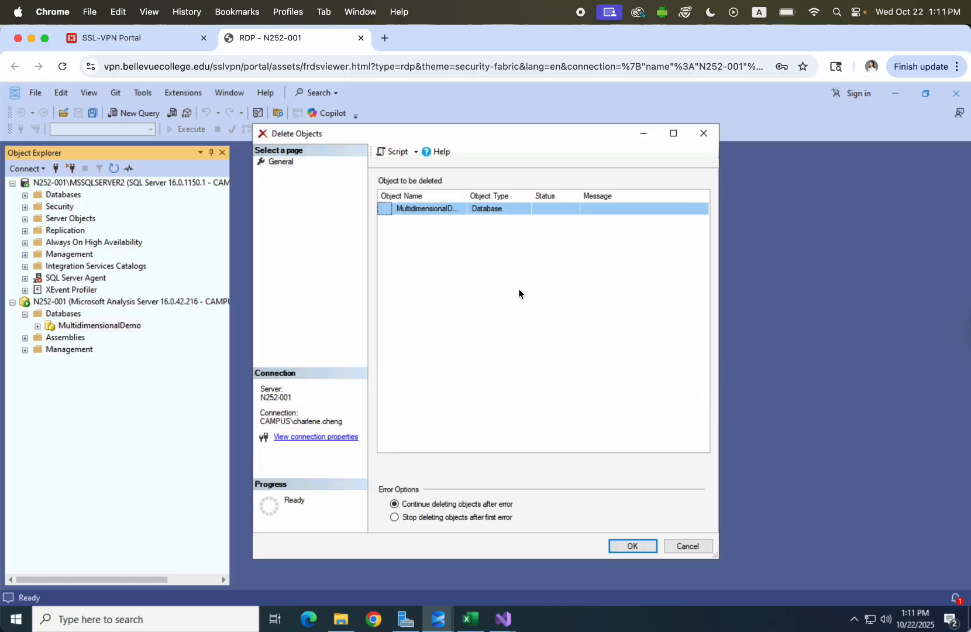
{"action": "left_click", "coordinate": [628, 545]}
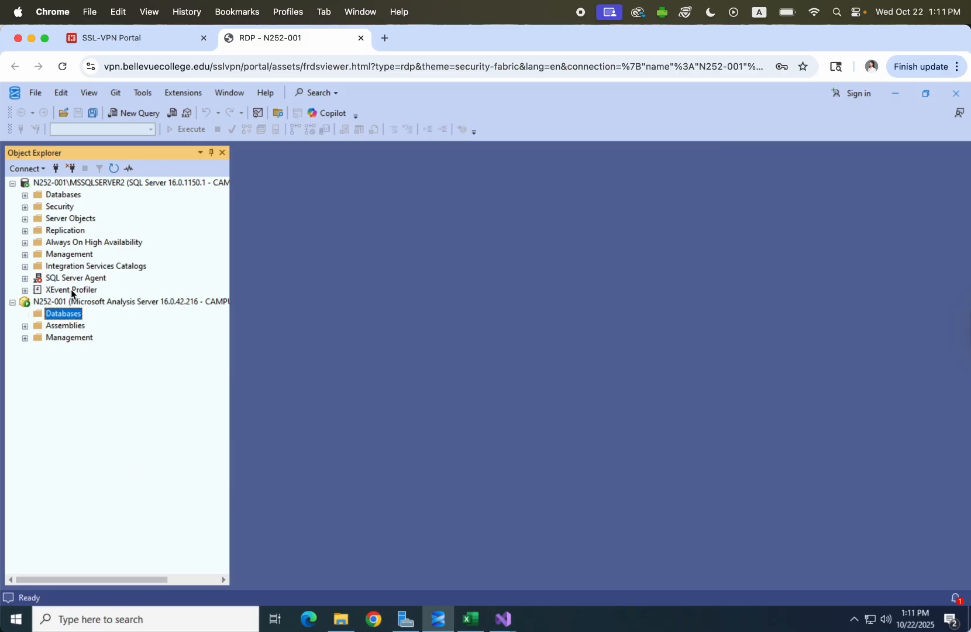
{"action": "left_click", "coordinate": [26, 169]}
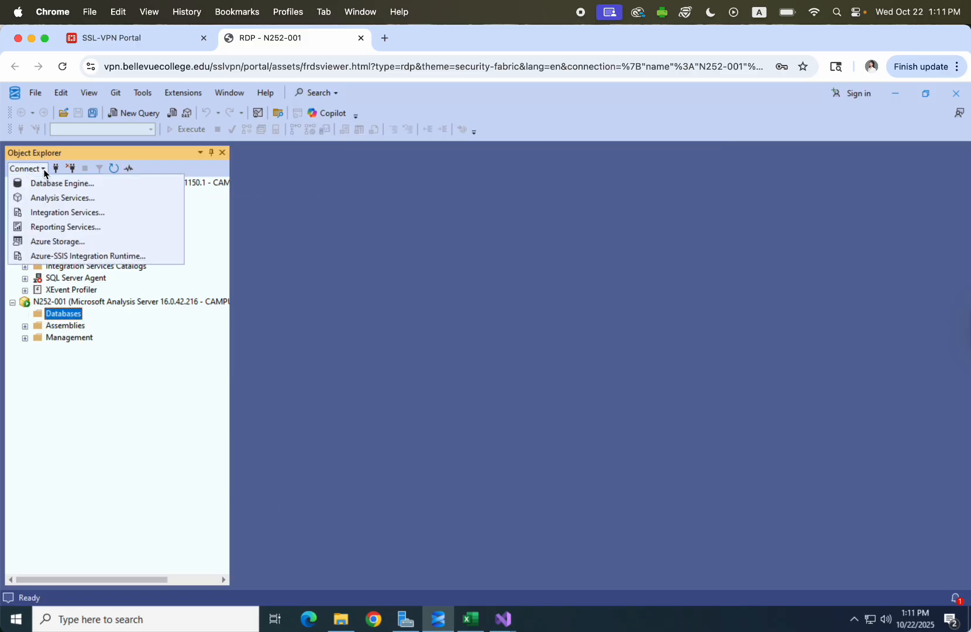
Connect to the N252-001 Analysis Services server.
{"action": "left_click", "coordinate": [62, 198]}
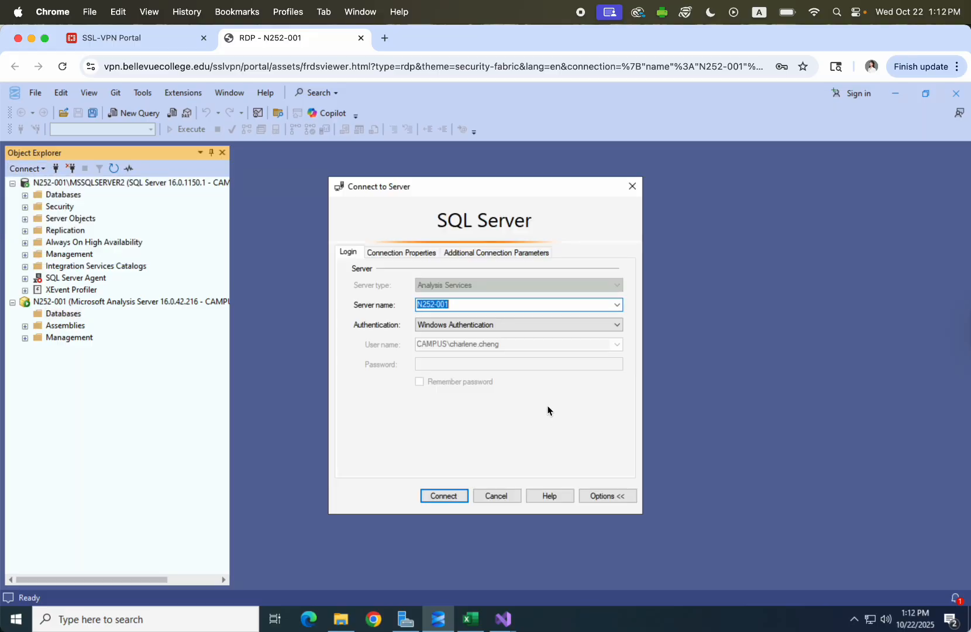
{"action": "left_click", "coordinate": [462, 305]}
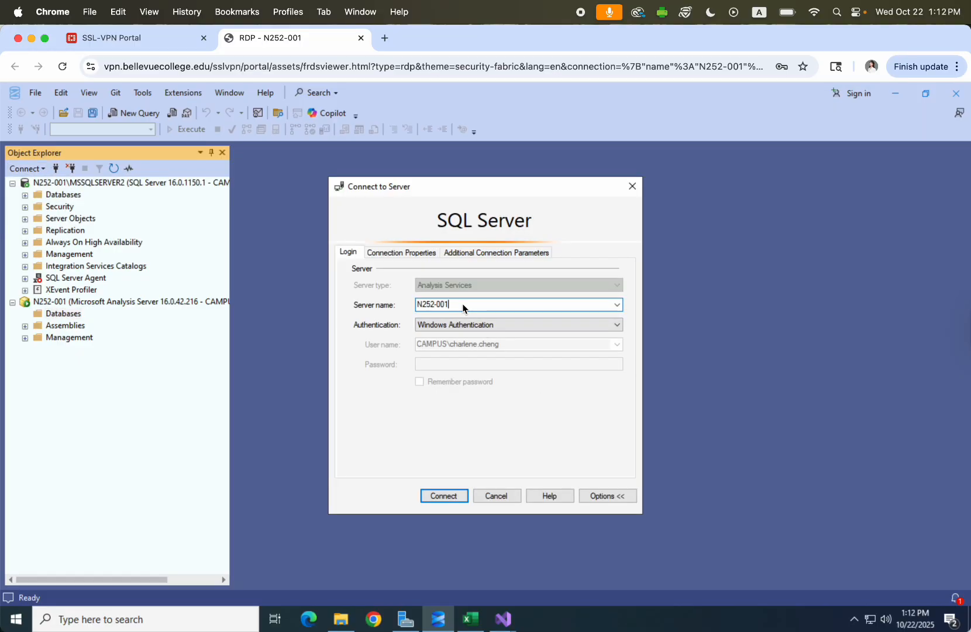
{"action": "left_click", "coordinate": [445, 496]}
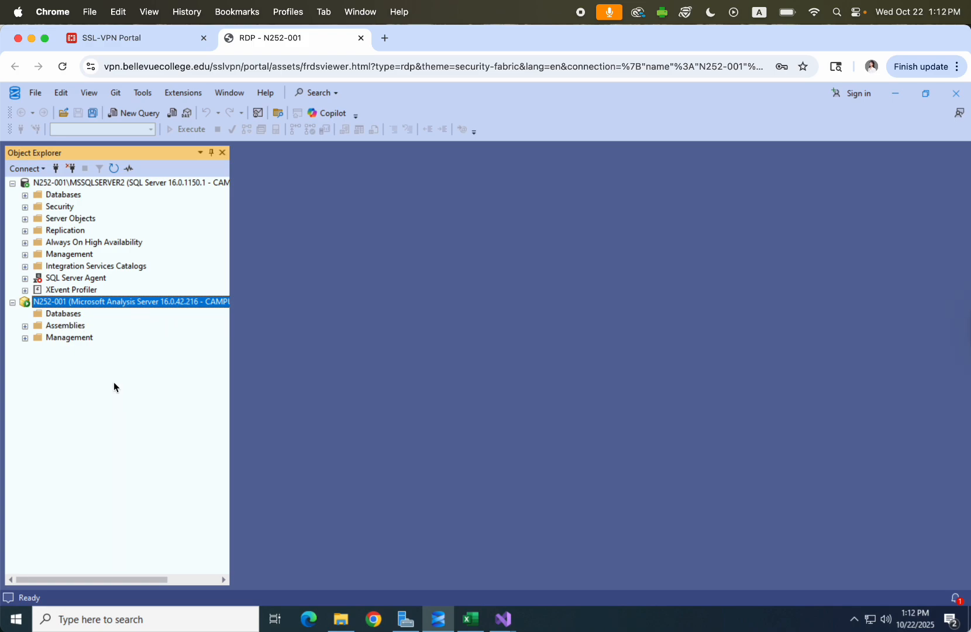
Refresh the Databases folder and confirm it holds no databases.
{"action": "left_click", "coordinate": [57, 317]}
{"action": "right_click", "coordinate": [67, 318]}
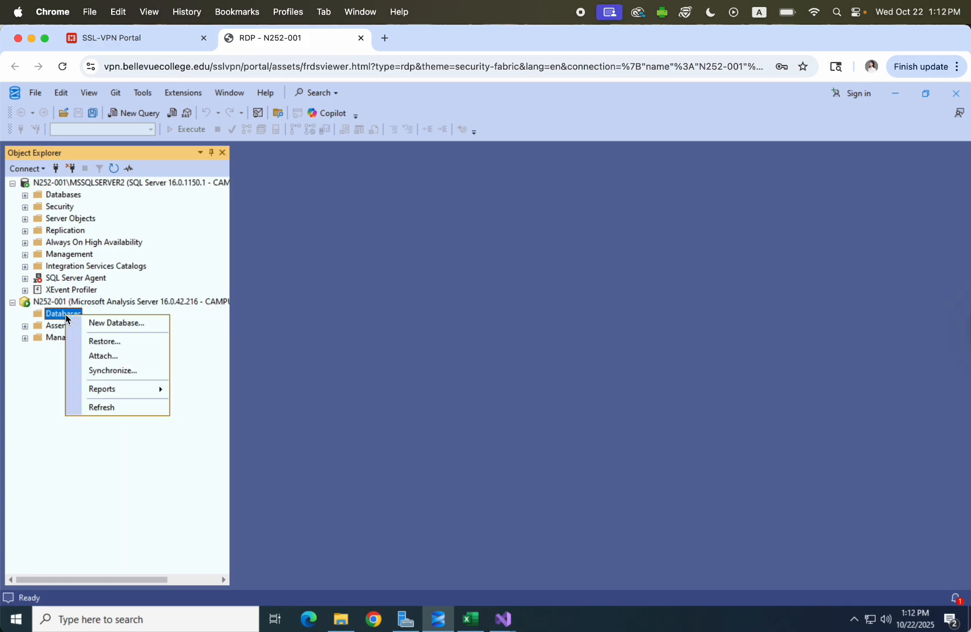
{"action": "left_click", "coordinate": [115, 408]}
{"action": "left_click", "coordinate": [25, 314]}
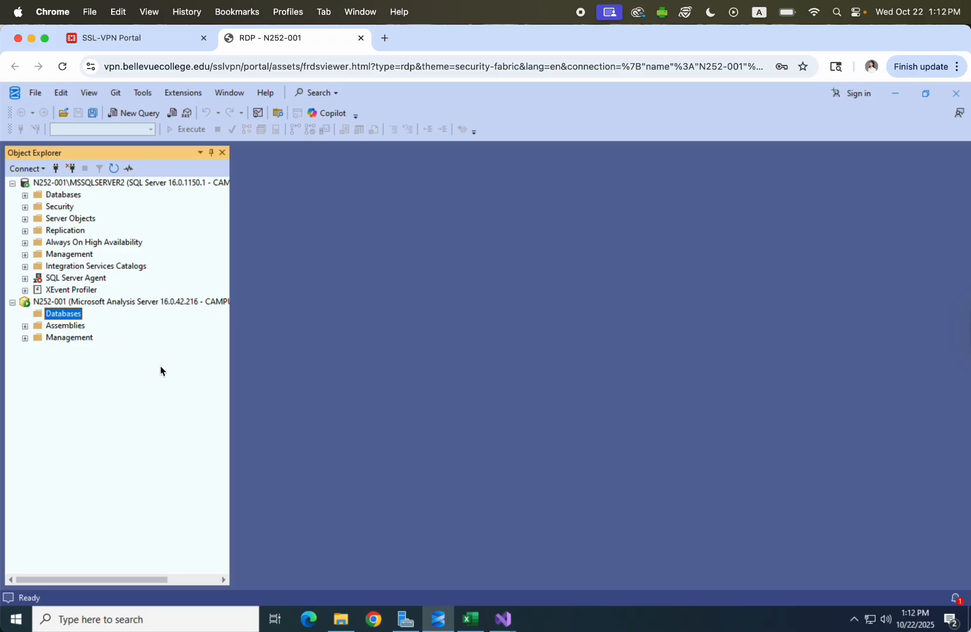
{"action": "left_click", "coordinate": [504, 622]}
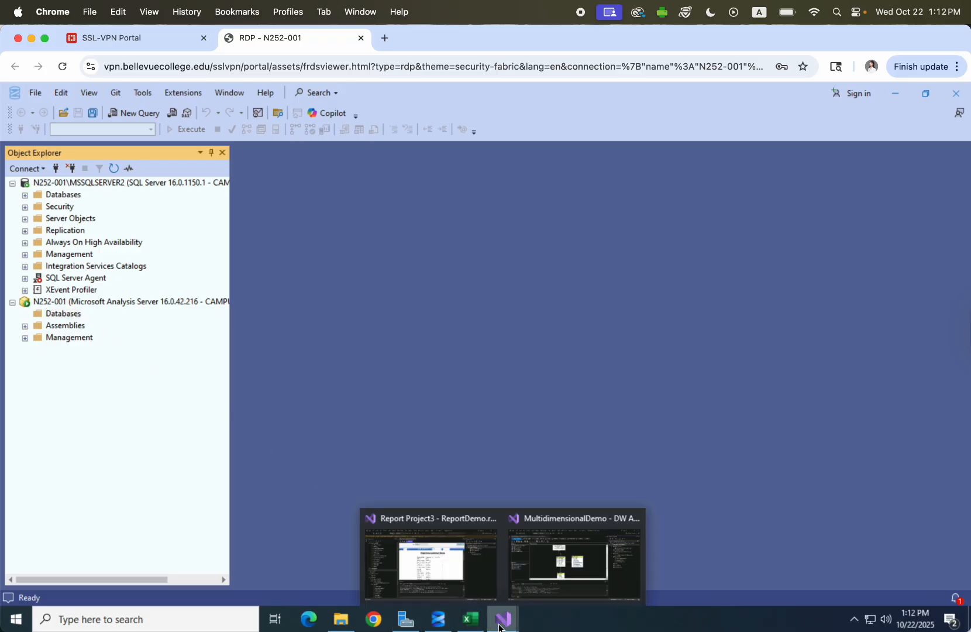
Redeploy the MultidimensionalDemo project to the localhost Analysis Server from Solution Explorer.
{"action": "left_click", "coordinate": [561, 571]}
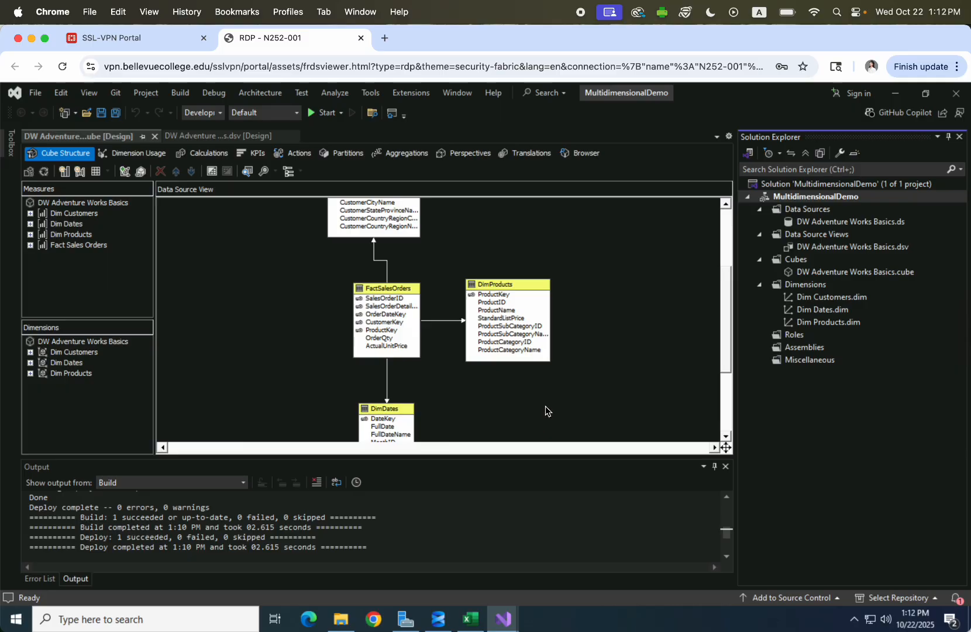
{"action": "right_click", "coordinate": [786, 203]}
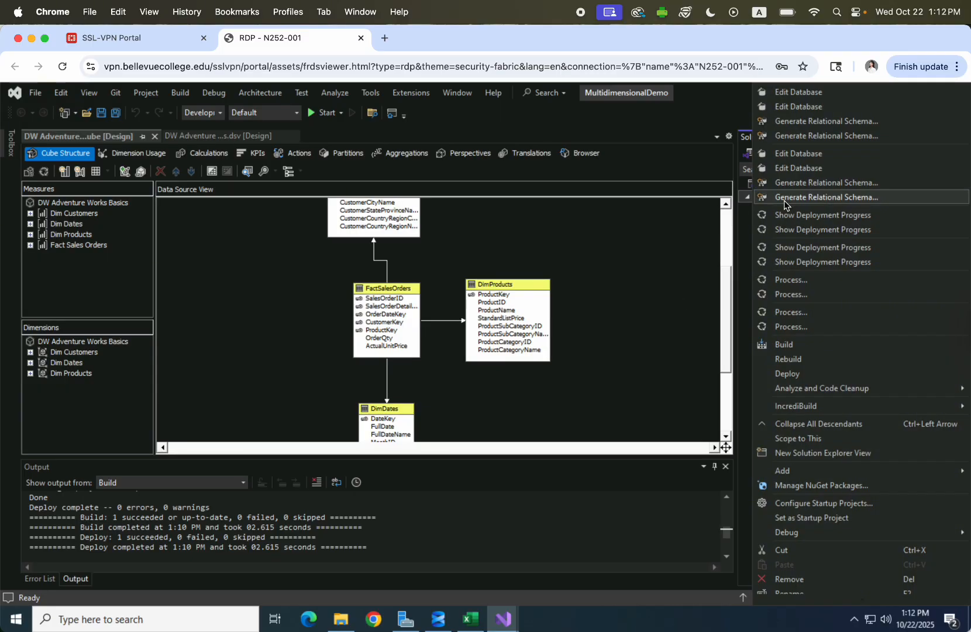
{"action": "left_click", "coordinate": [802, 374]}
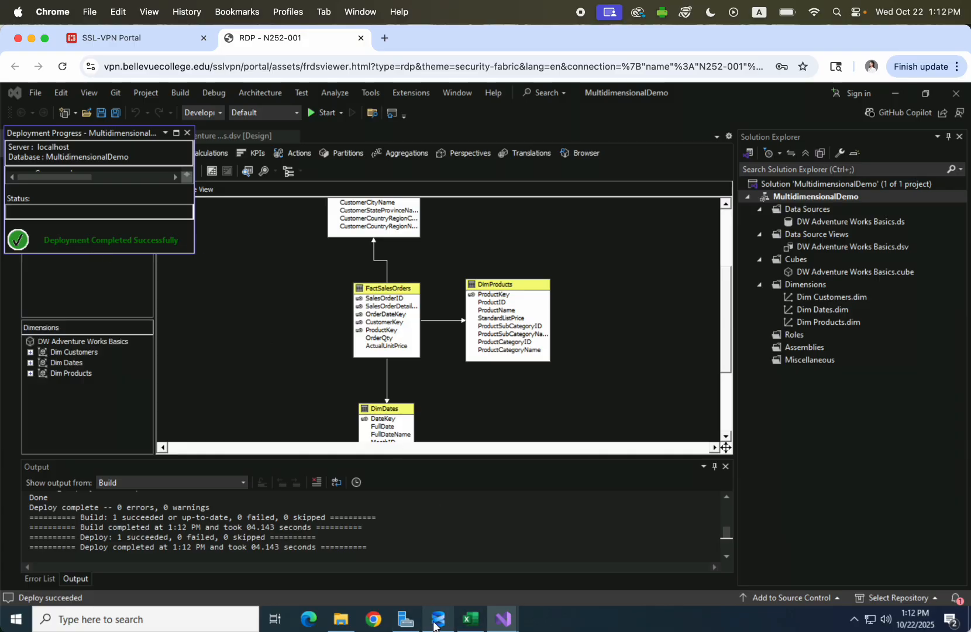
{"action": "mouse_move", "coordinate": [438, 620]}
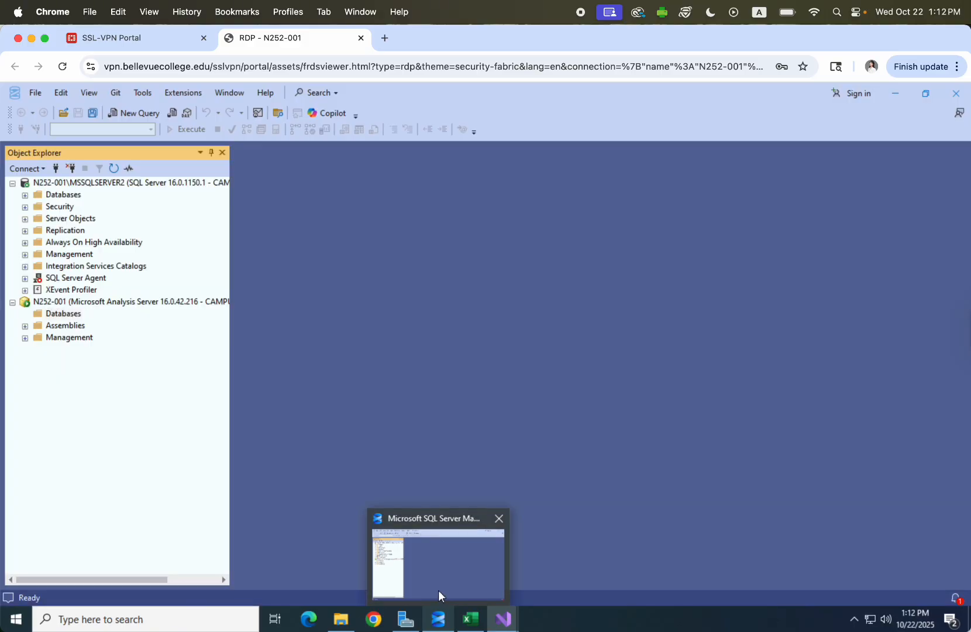
In SQL Server Management Studio, refresh Databases and expand the redeployed MultidimensionalDemo database.
{"action": "left_click", "coordinate": [439, 582]}
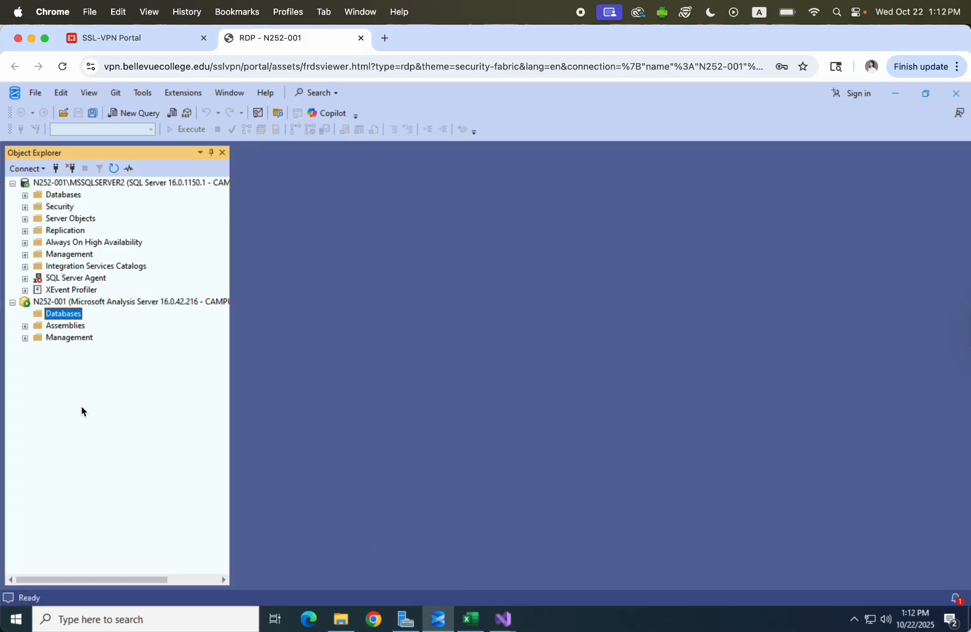
{"action": "right_click", "coordinate": [60, 316]}
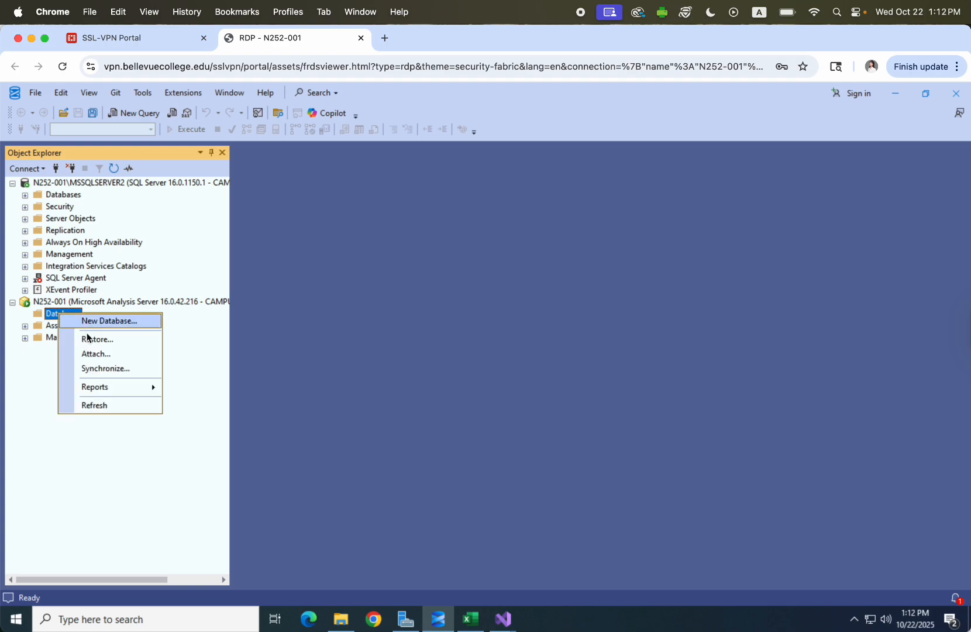
{"action": "left_click", "coordinate": [90, 404]}
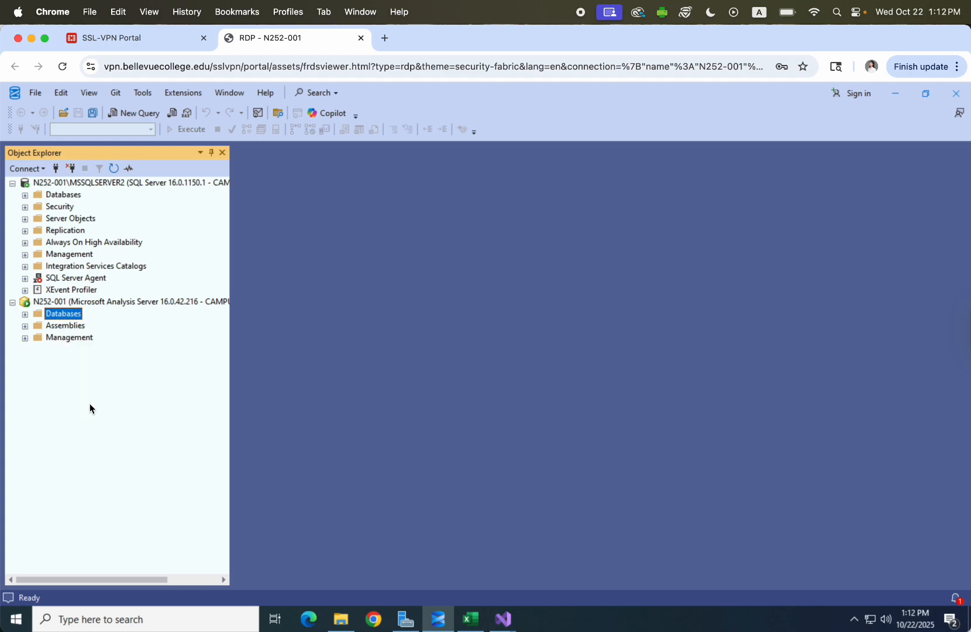
{"action": "left_click", "coordinate": [25, 316]}
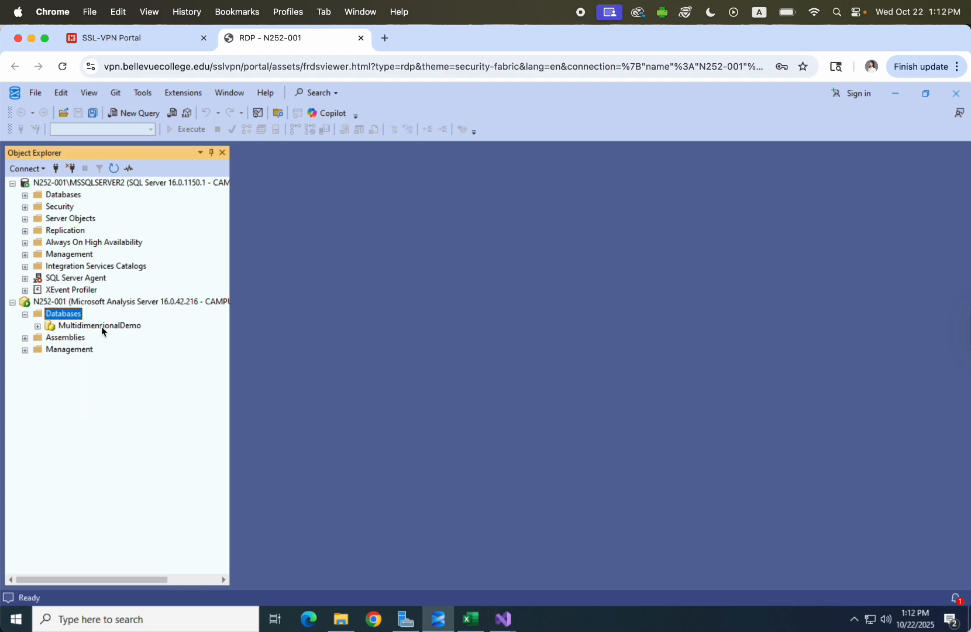
{"action": "left_click", "coordinate": [100, 325]}
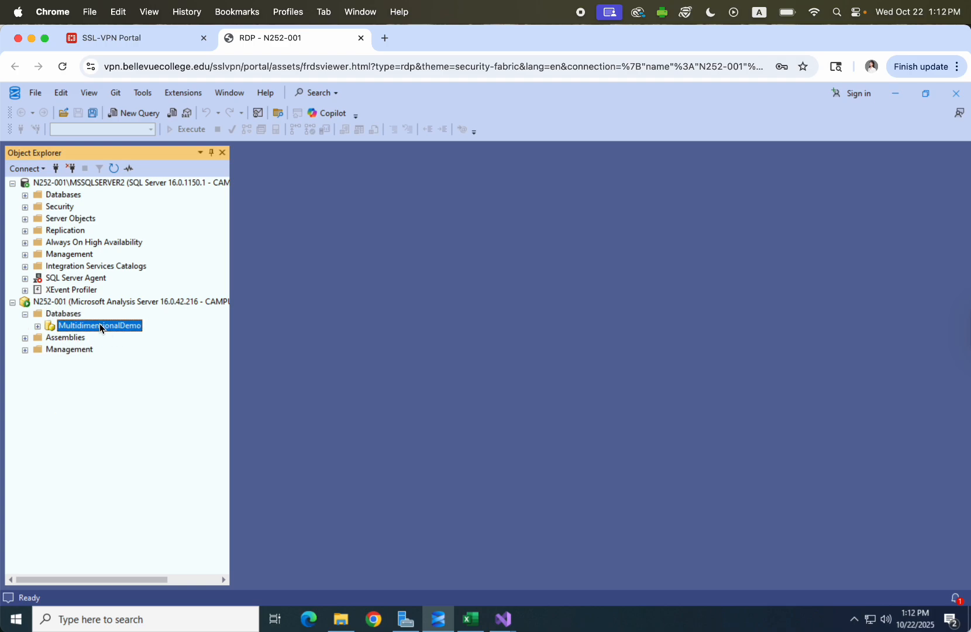
{"action": "left_click", "coordinate": [38, 328]}
Expand its data source, data source view, DW Adventure Works Basics cube and Dim Customers, Dates, Products dimensions.
{"action": "left_click", "coordinate": [51, 338]}
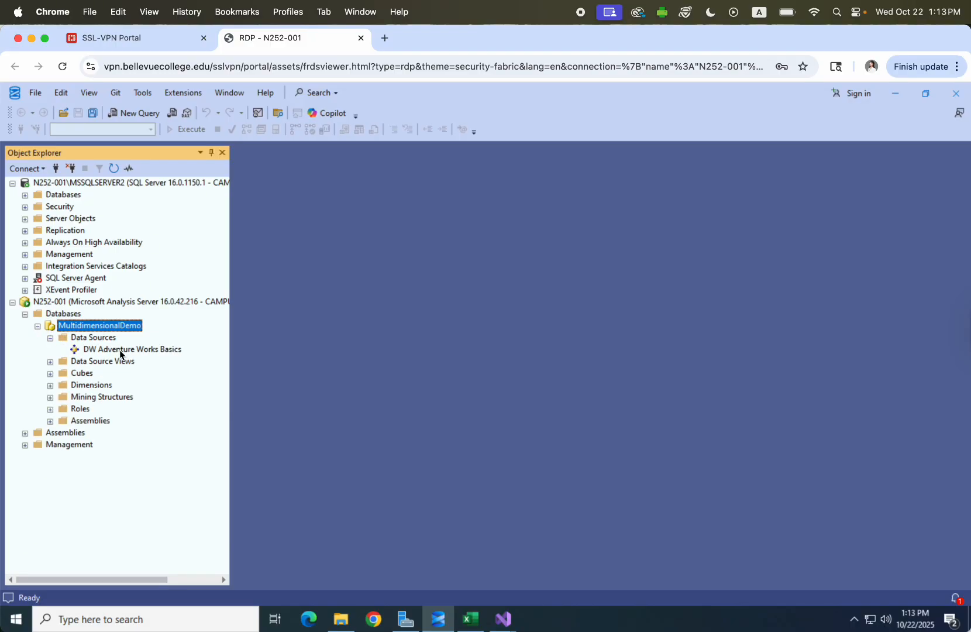
{"action": "left_click", "coordinate": [121, 349]}
{"action": "left_click", "coordinate": [51, 362]}
{"action": "left_click", "coordinate": [87, 373]}
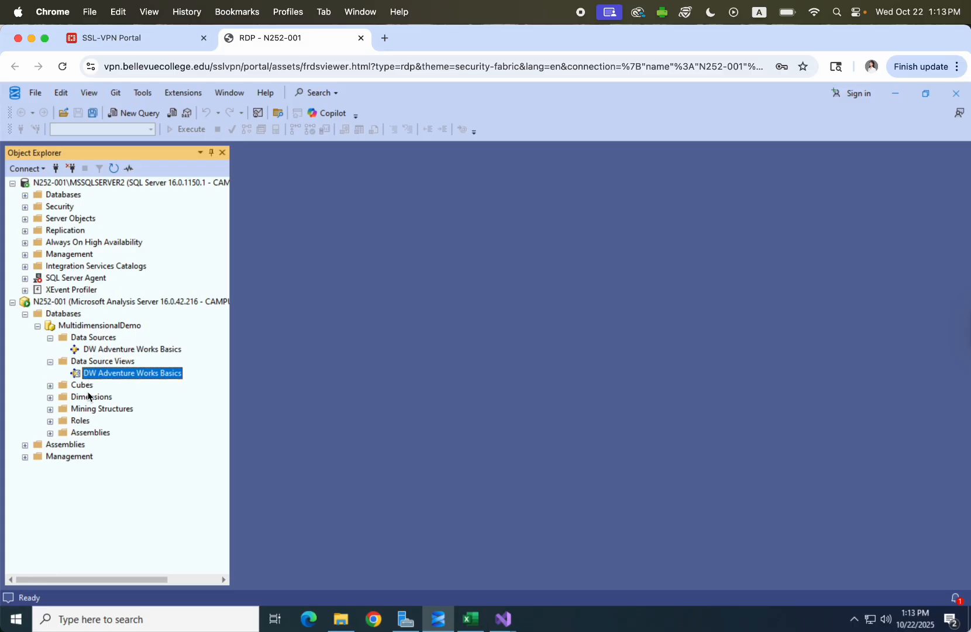
{"action": "left_click", "coordinate": [40, 386]}
{"action": "left_click", "coordinate": [103, 398]}
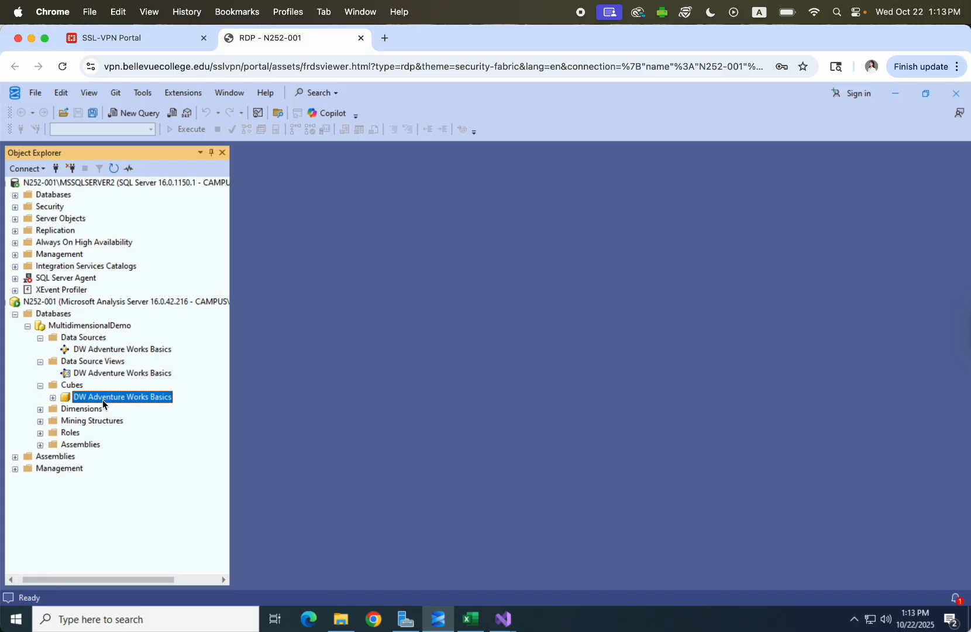
{"action": "left_click", "coordinate": [40, 409]}
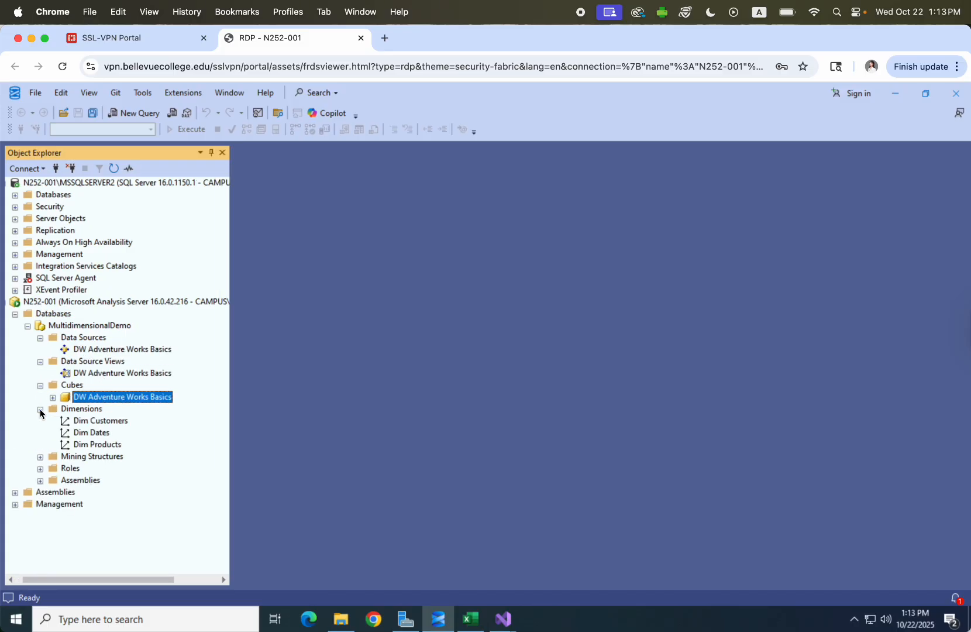
{"action": "left_click", "coordinate": [94, 422]}
{"action": "left_click", "coordinate": [97, 433]}
{"action": "left_click", "coordinate": [102, 445]}
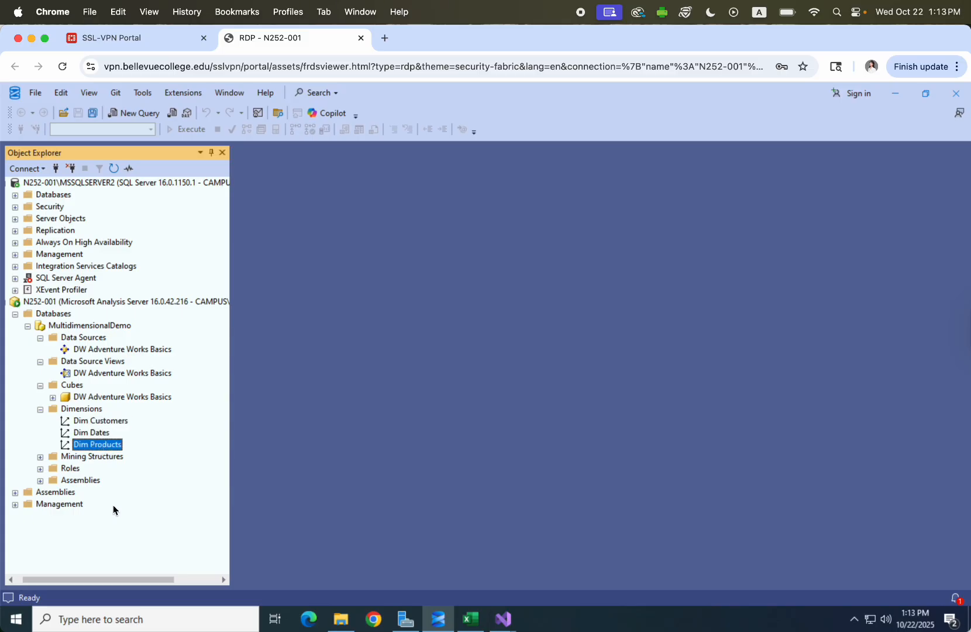